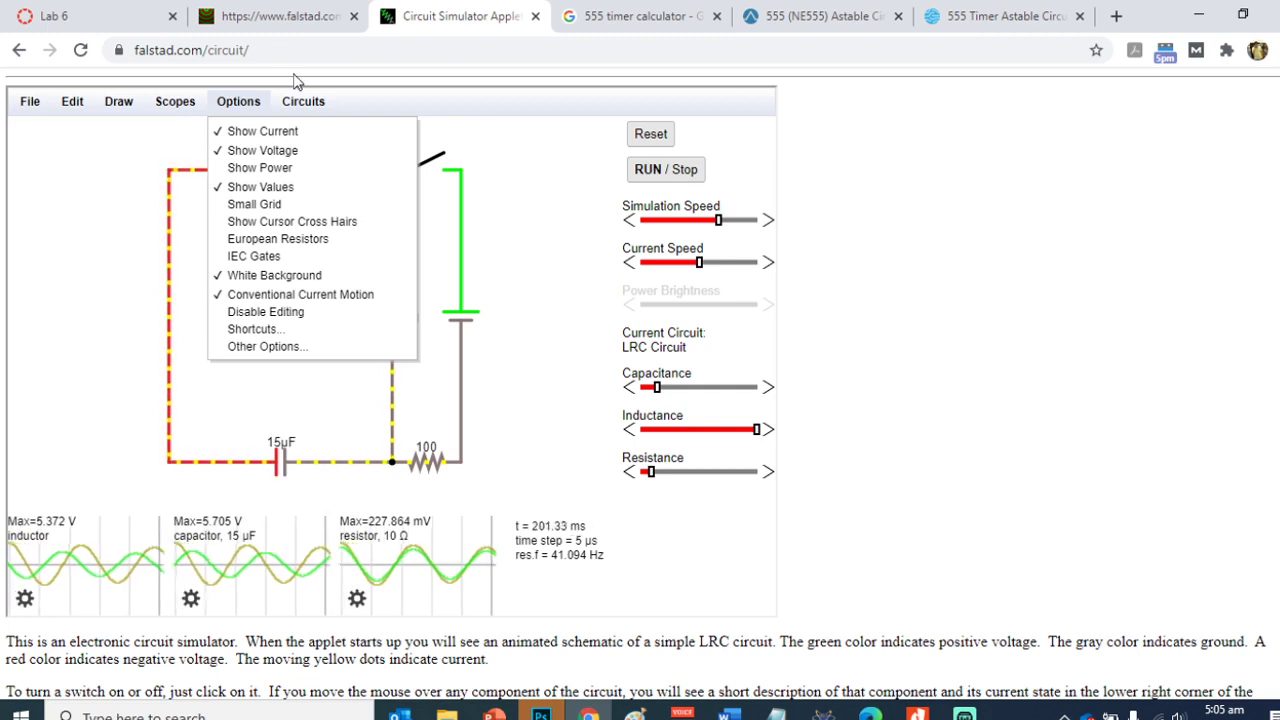
# Replace the LRC example with a blank circuit.
pyautogui.click(168, 364)
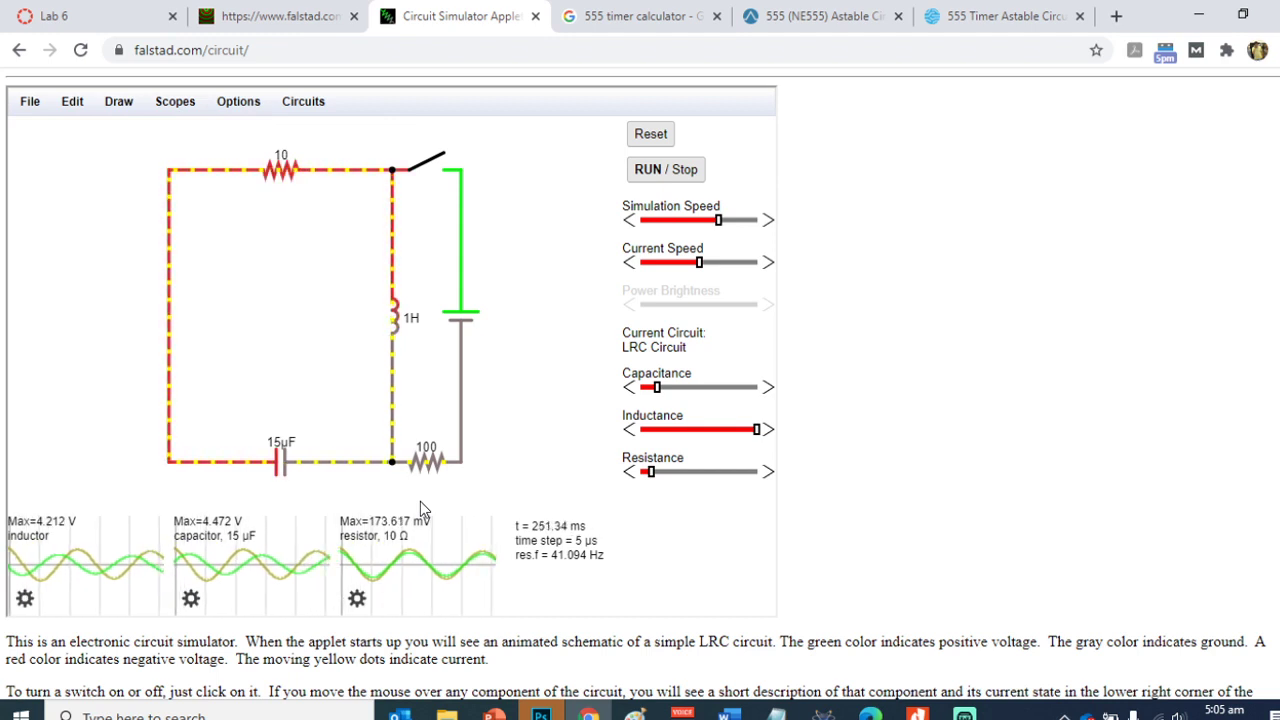
pyautogui.click(302, 101)
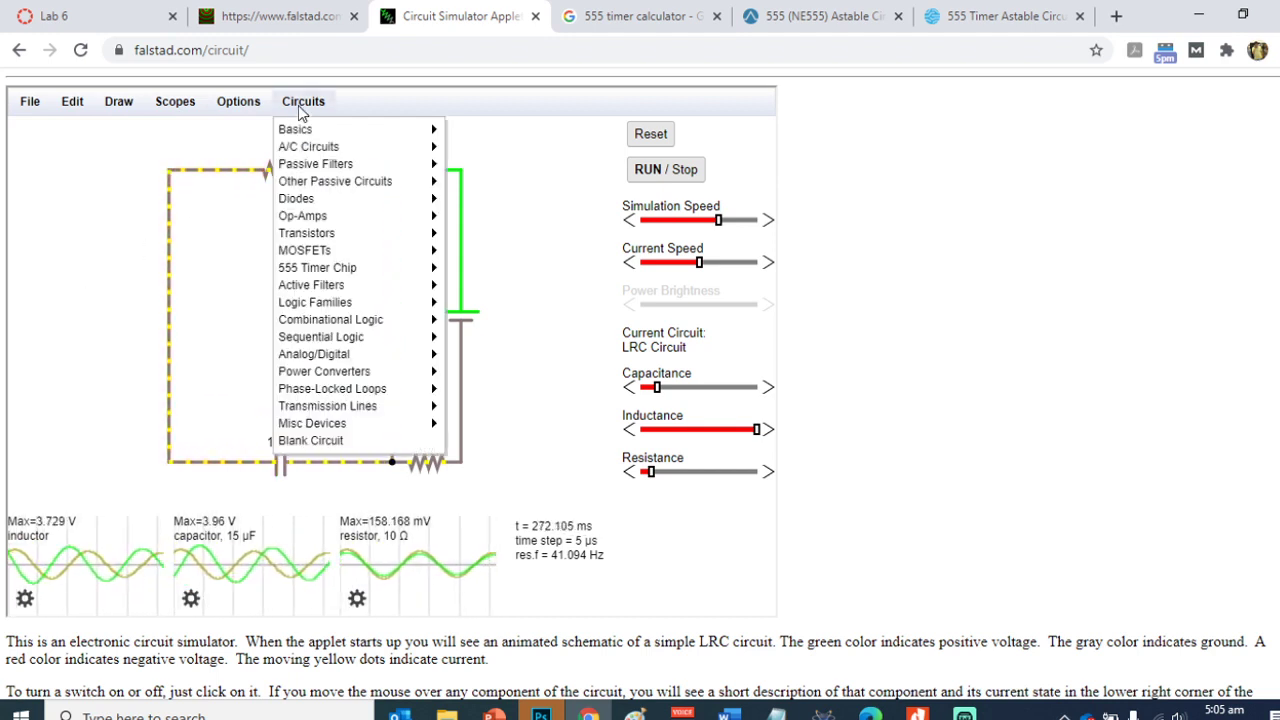
pyautogui.click(331, 448)
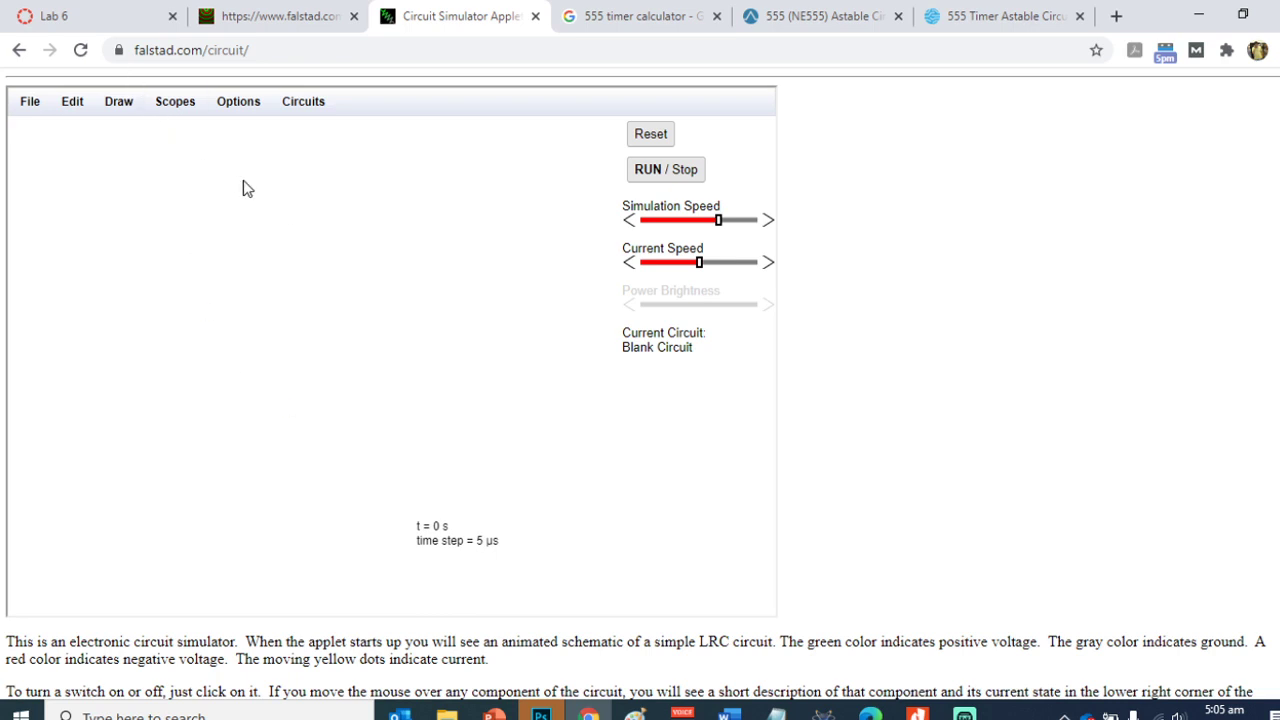
# Place a one-terminal A/C voltage source vertically at the left of the empty schematic, with its terminal facing up.
pyautogui.click(119, 101)
pyautogui.moveTo(153, 185)
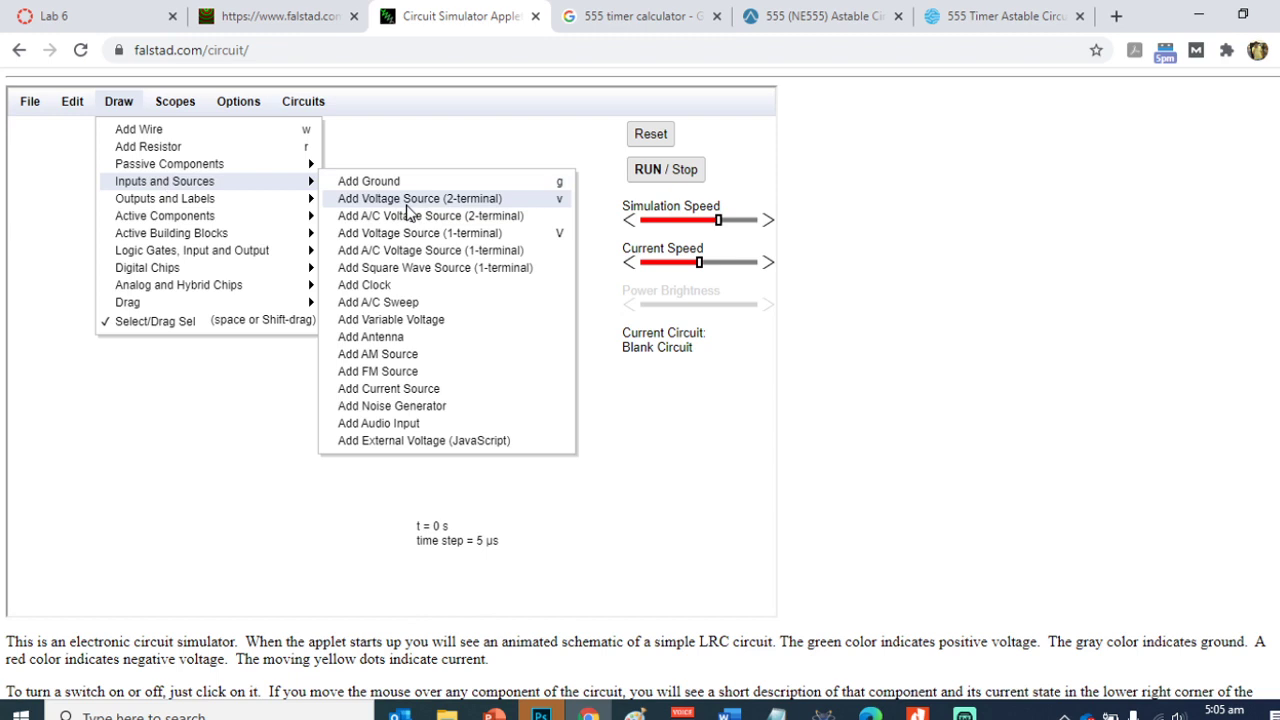
pyautogui.click(433, 256)
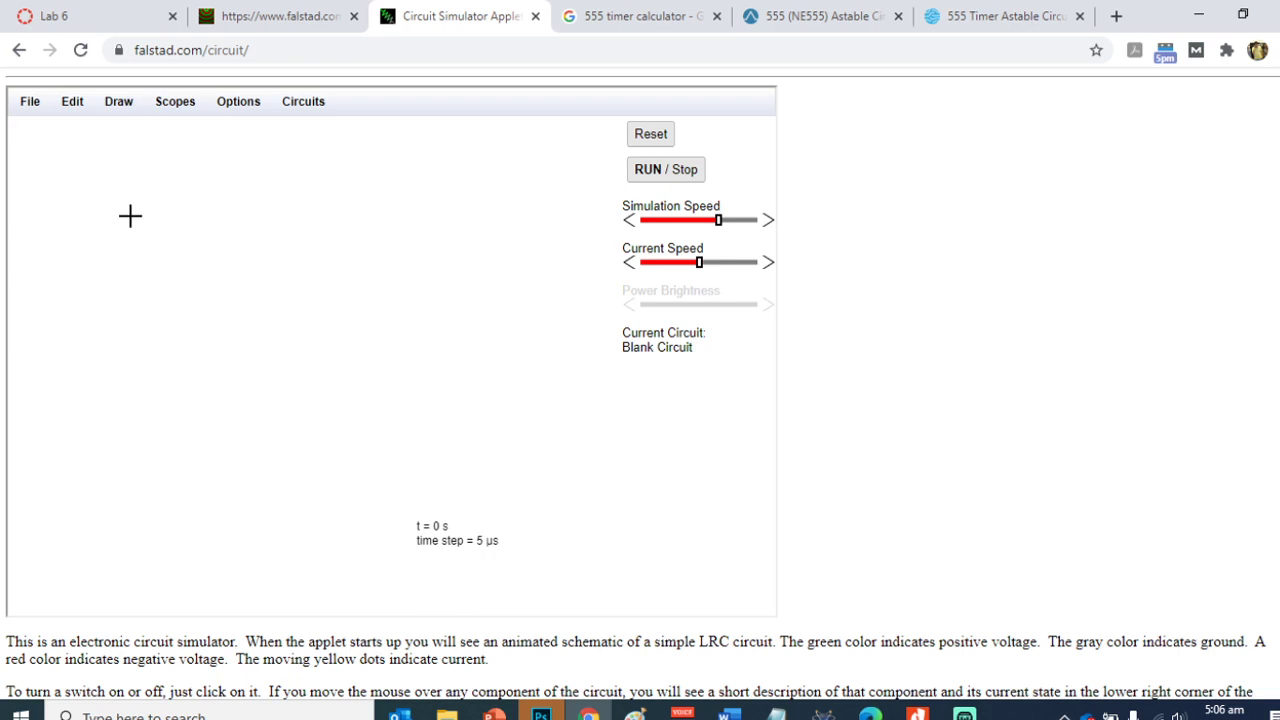
pyautogui.moveTo(130, 216)
pyautogui.mouseDown()
pyautogui.moveTo(130, 284)
pyautogui.moveTo(130, 268)
pyautogui.mouseUp()
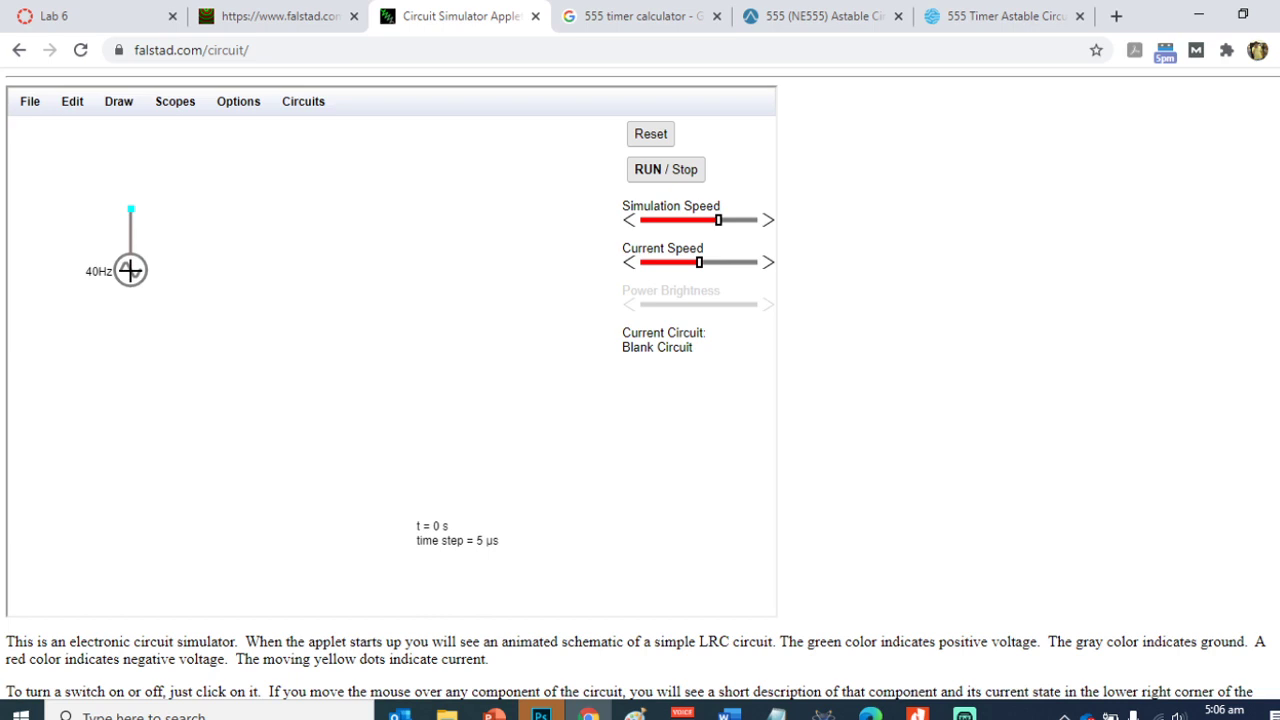
pyautogui.moveTo(130, 268); pyautogui.dragTo(130, 269)
# Place a horizontal resistor to the right of the A/C source, level with its terminal, and keep its resistance at 1k.
pyautogui.click(119, 101)
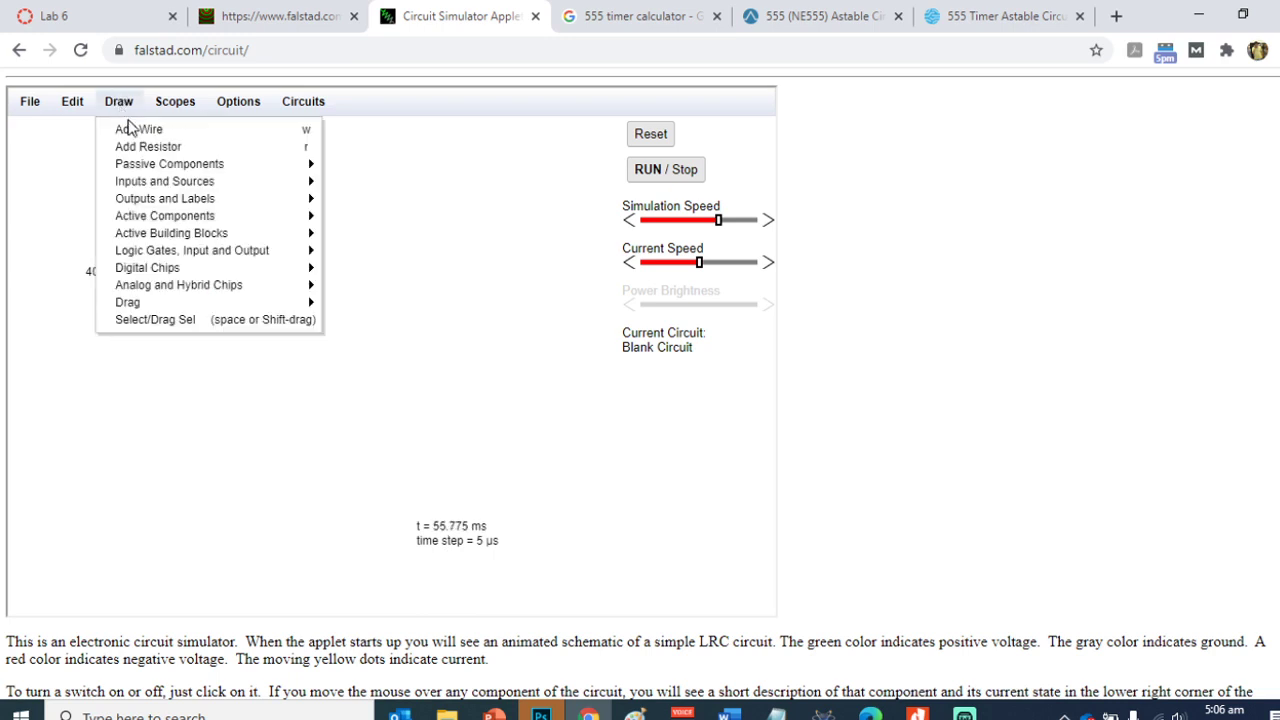
pyautogui.click(138, 143)
pyautogui.moveTo(192, 208); pyautogui.dragTo(278, 207)
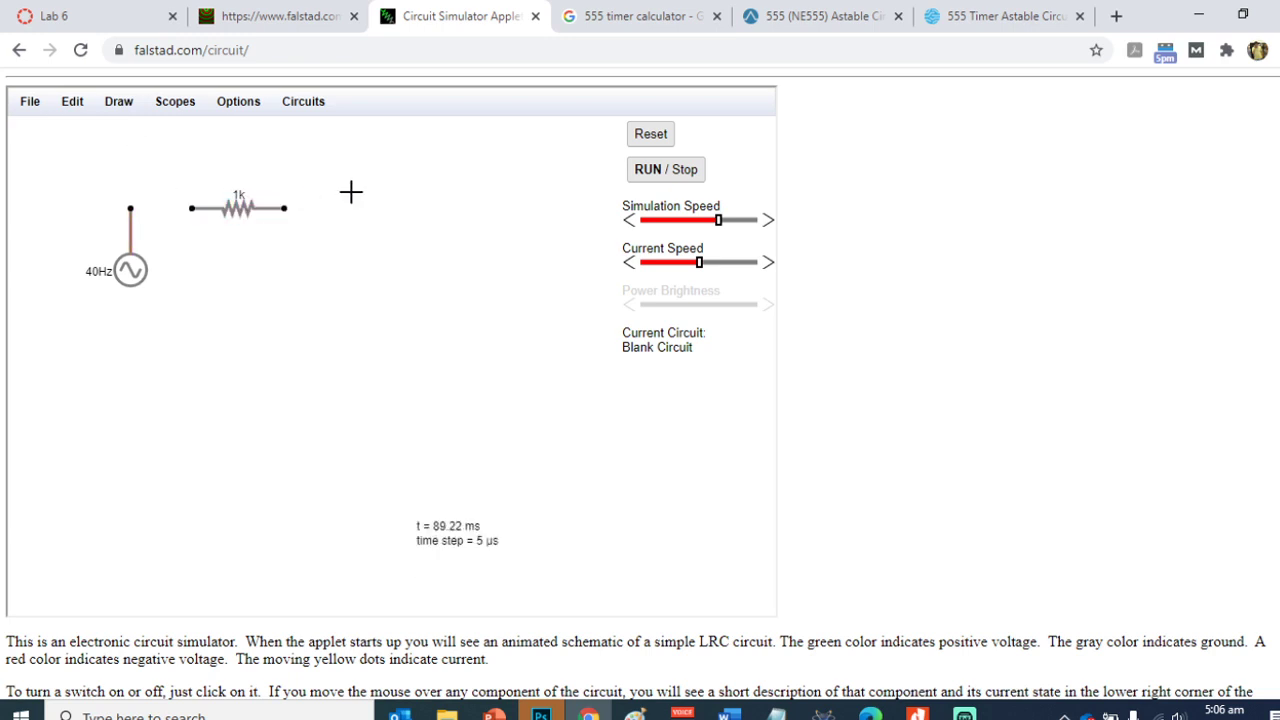
pyautogui.doubleClick(237, 208)
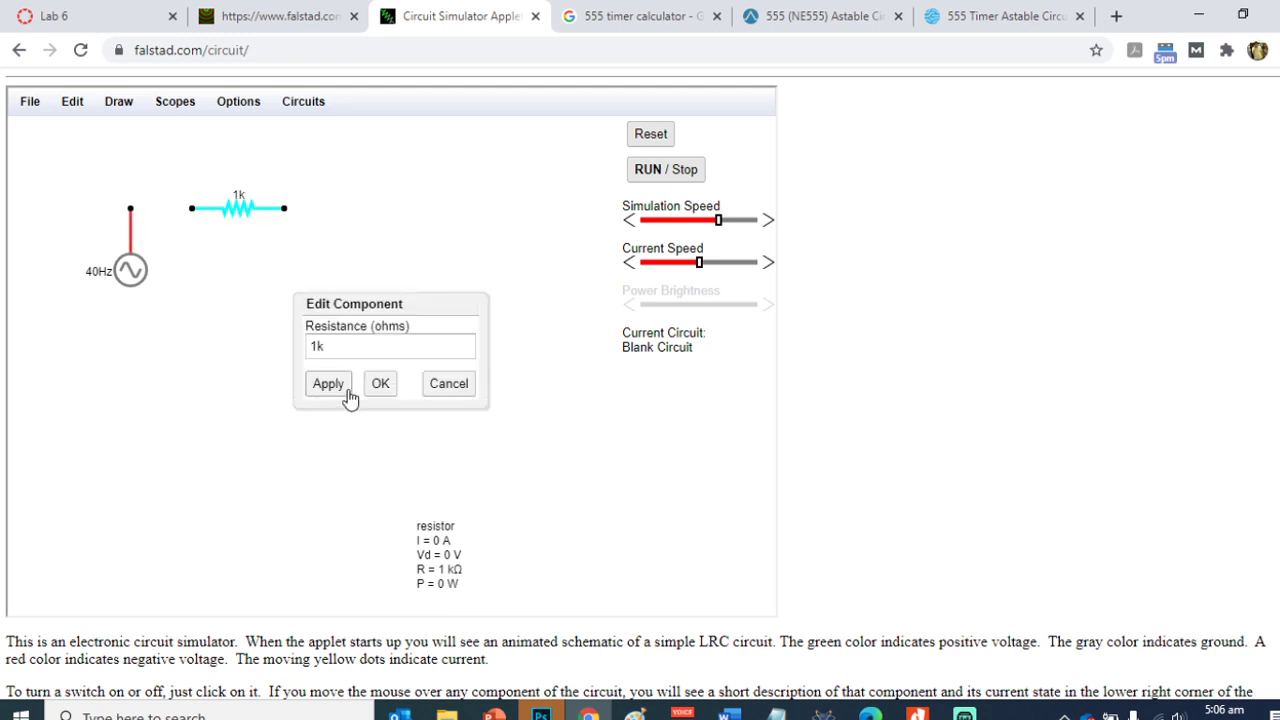
pyautogui.click(382, 386)
# Place a horizontal 10 µF capacitor to the right of the resistor, in line with it.
pyautogui.click(130, 105)
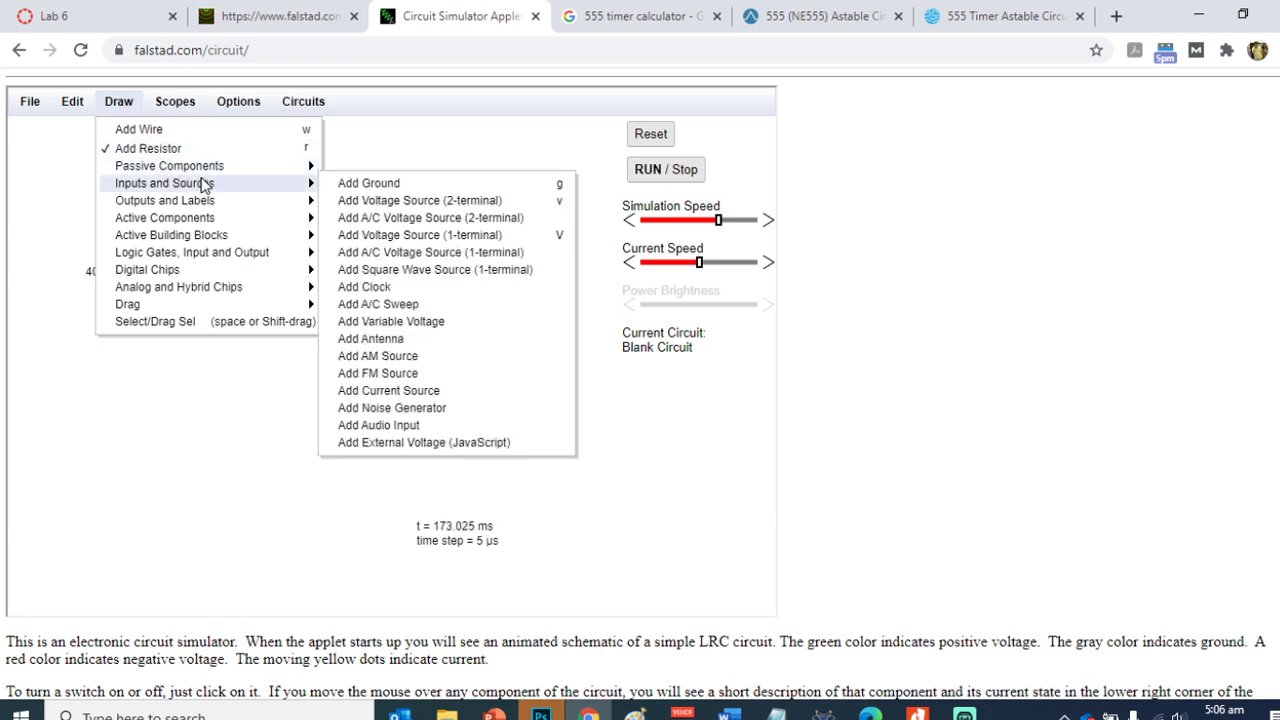
pyautogui.moveTo(209, 219)
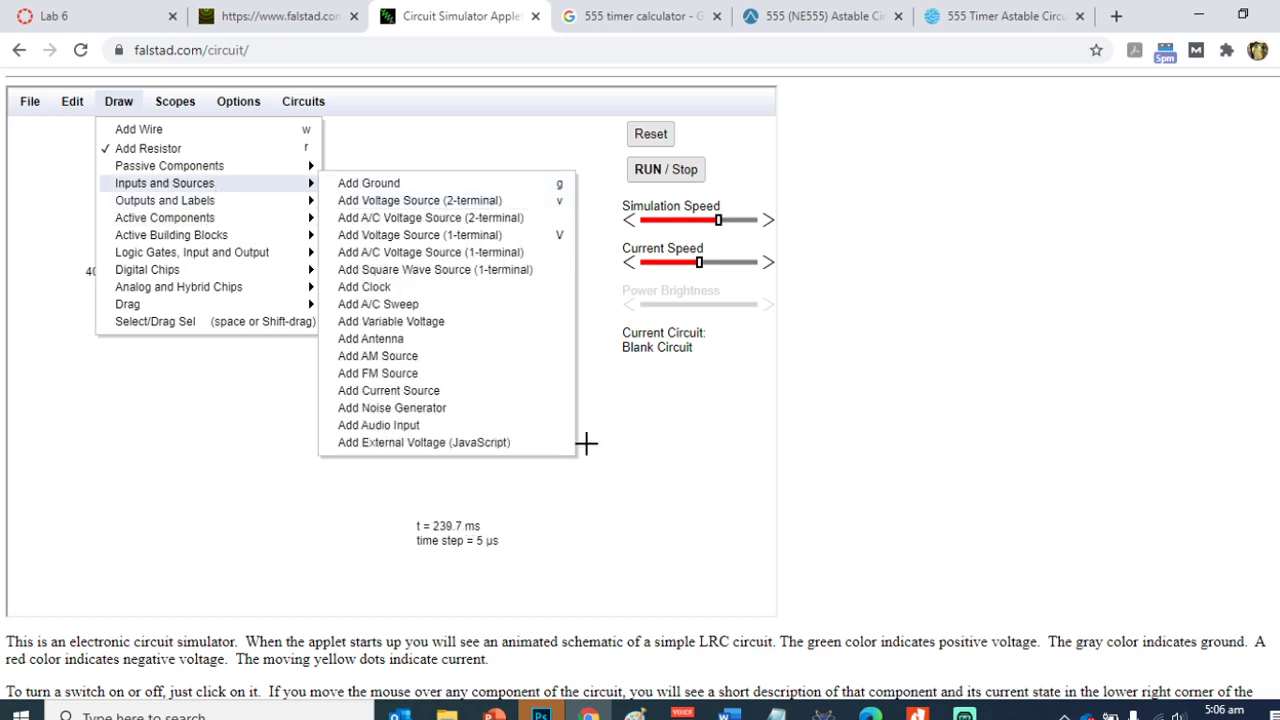
pyautogui.click(200, 130)
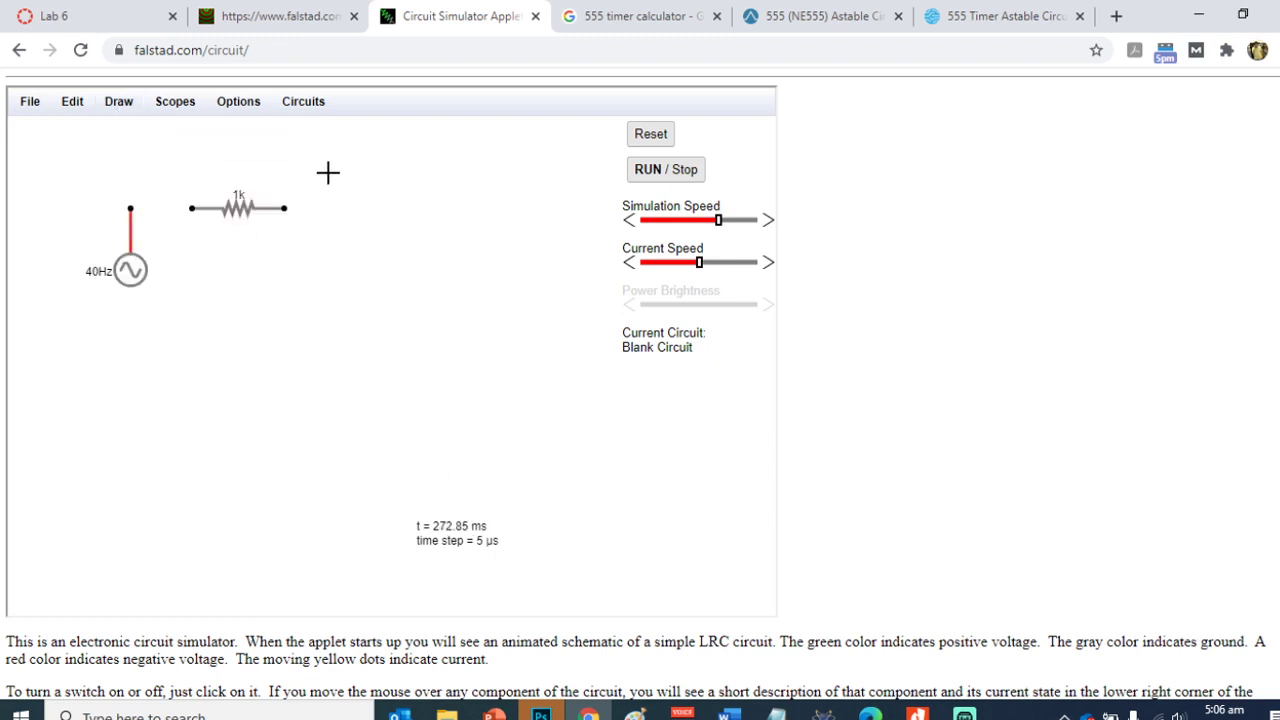
pyautogui.moveTo(318, 208); pyautogui.dragTo(406, 208)
# Draw wires joining the A/C source to the resistor and the resistor to the capacitor.
pyautogui.click(121, 103)
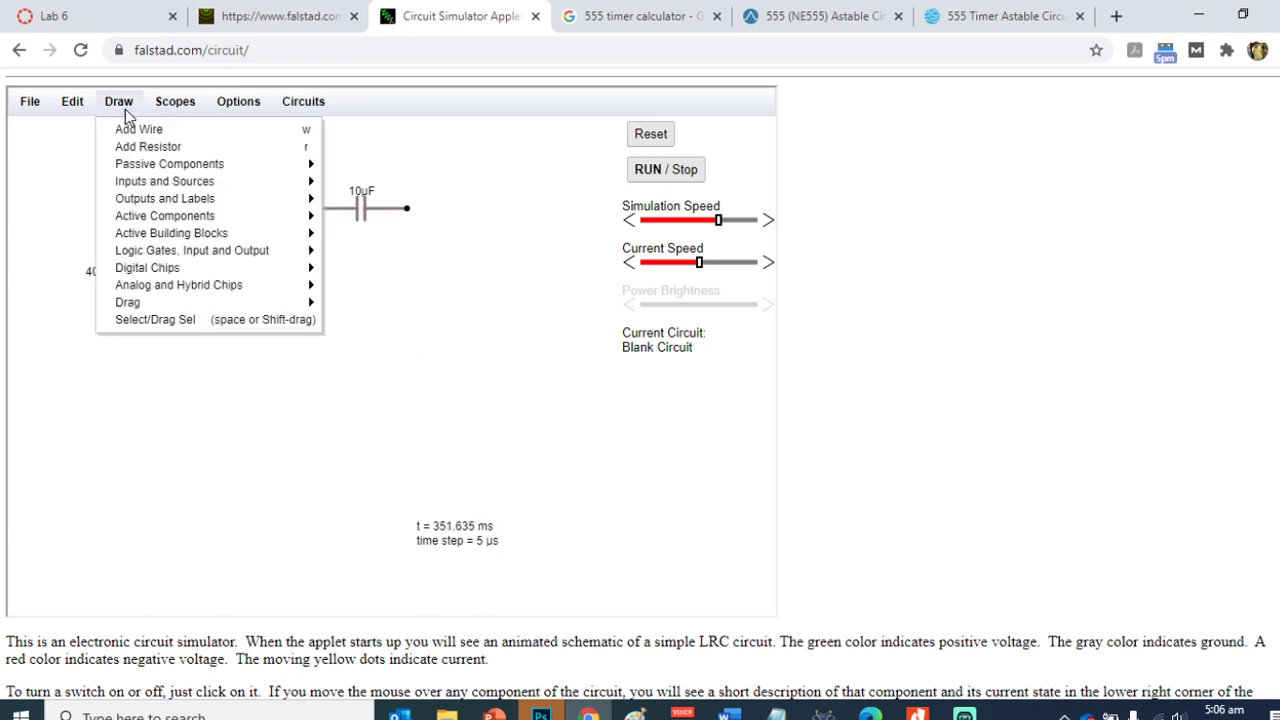
pyautogui.click(143, 129)
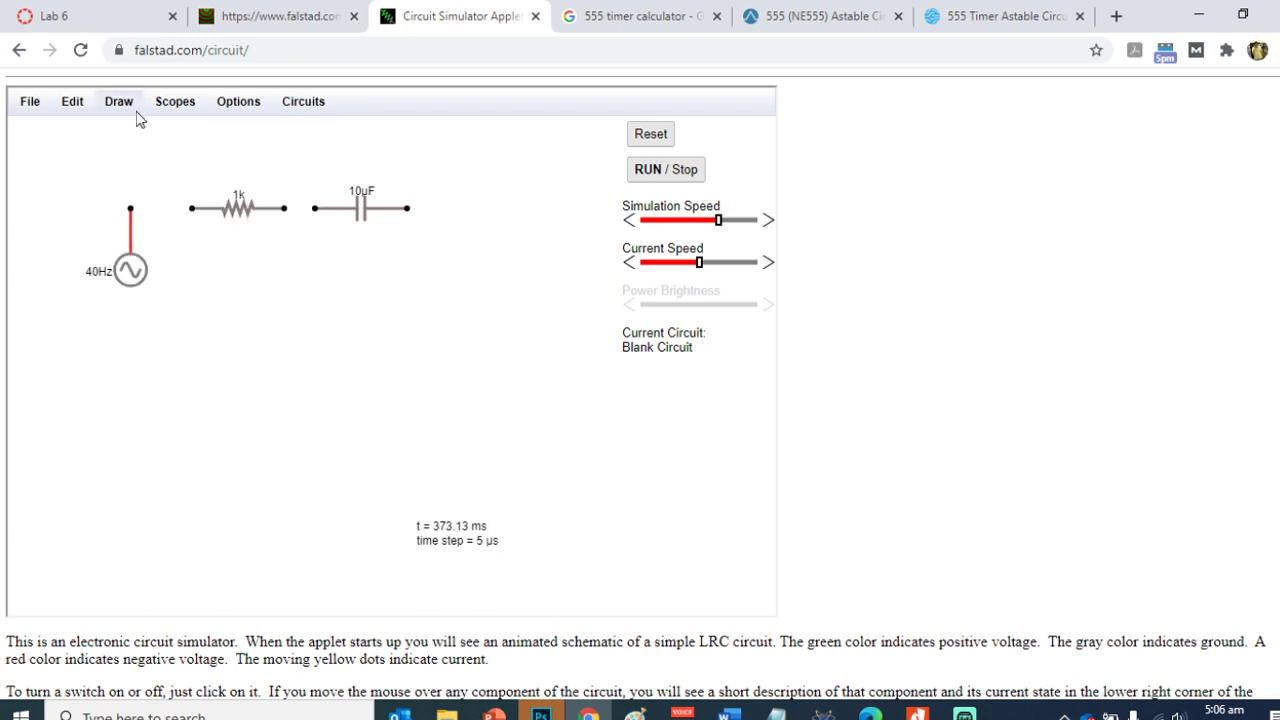
pyautogui.click(126, 107)
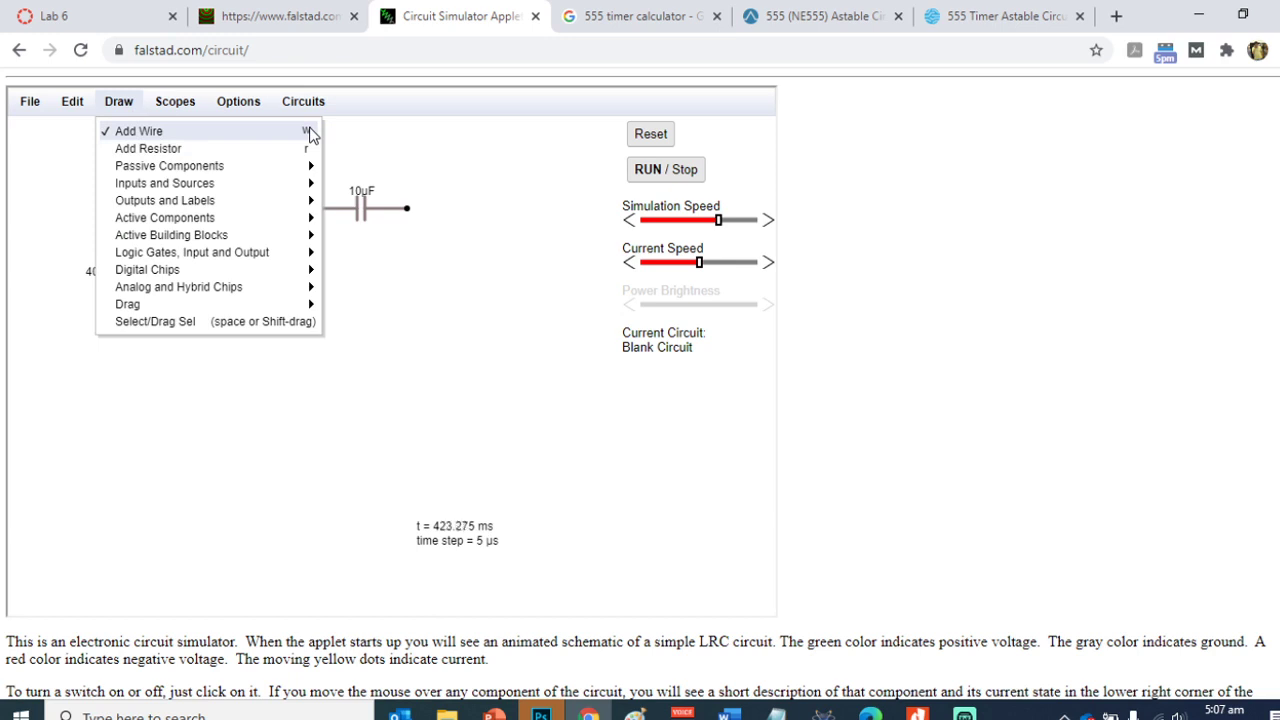
pyautogui.click(463, 231)
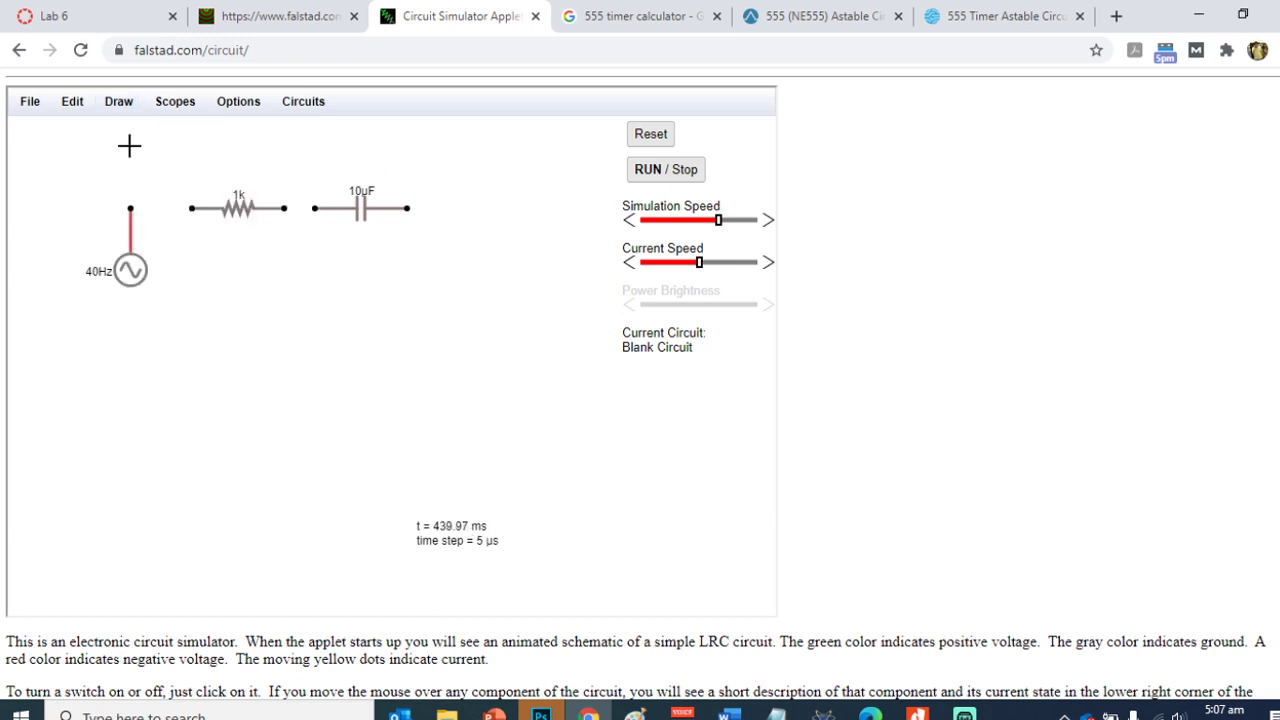
pyautogui.moveTo(130, 208); pyautogui.dragTo(192, 208)
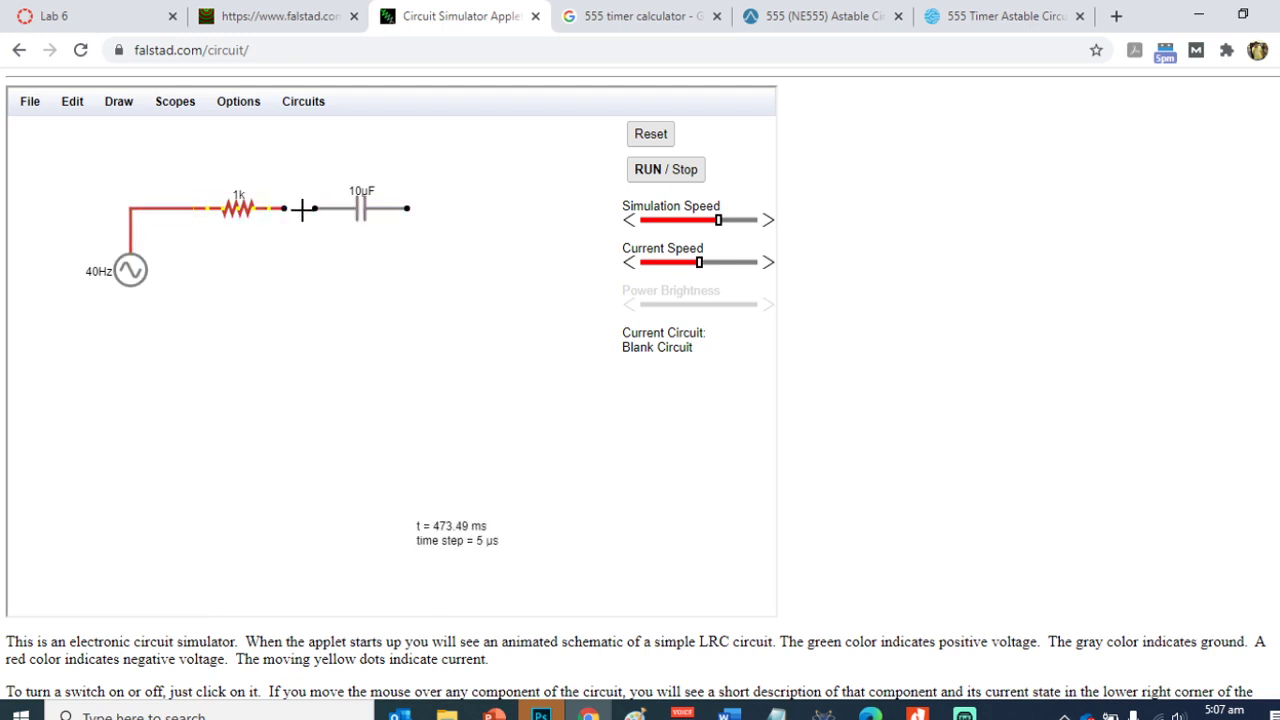
pyautogui.moveTo(285, 207); pyautogui.dragTo(314, 208)
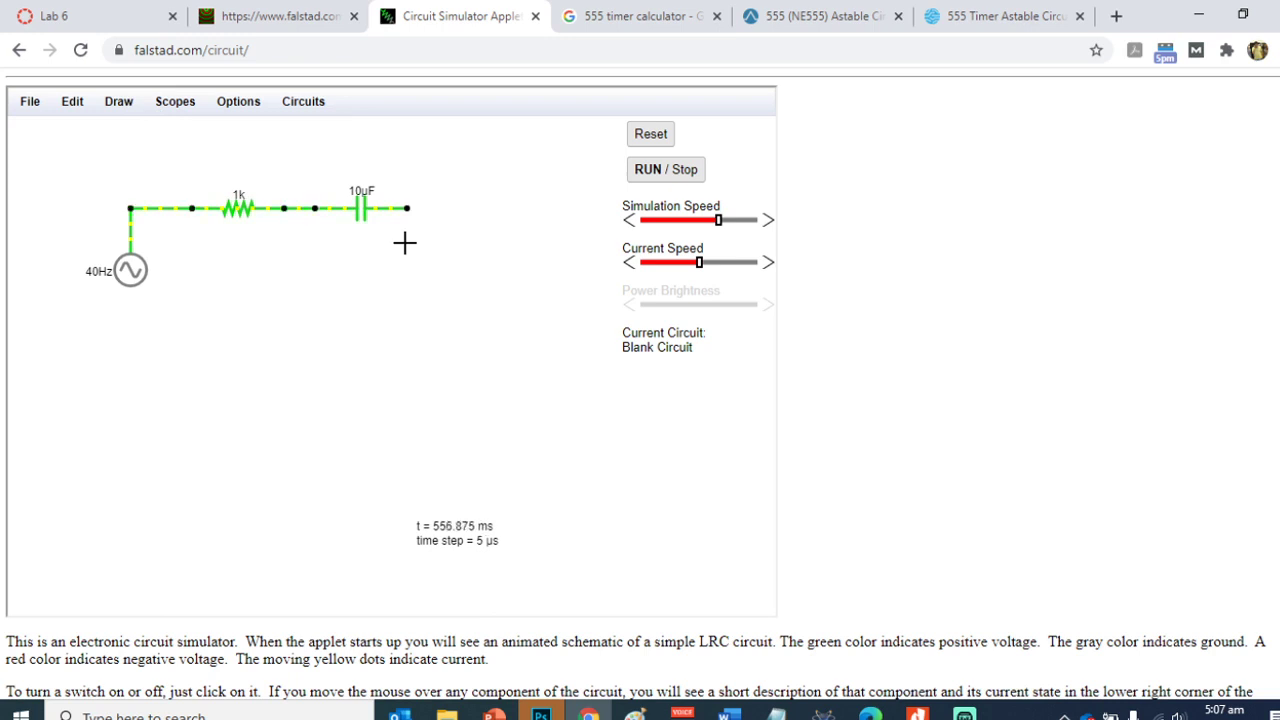
# Place a ground below the capacitor's free end and wire the capacitor to it.
pyautogui.moveTo(405, 243); pyautogui.dragTo(405, 288)
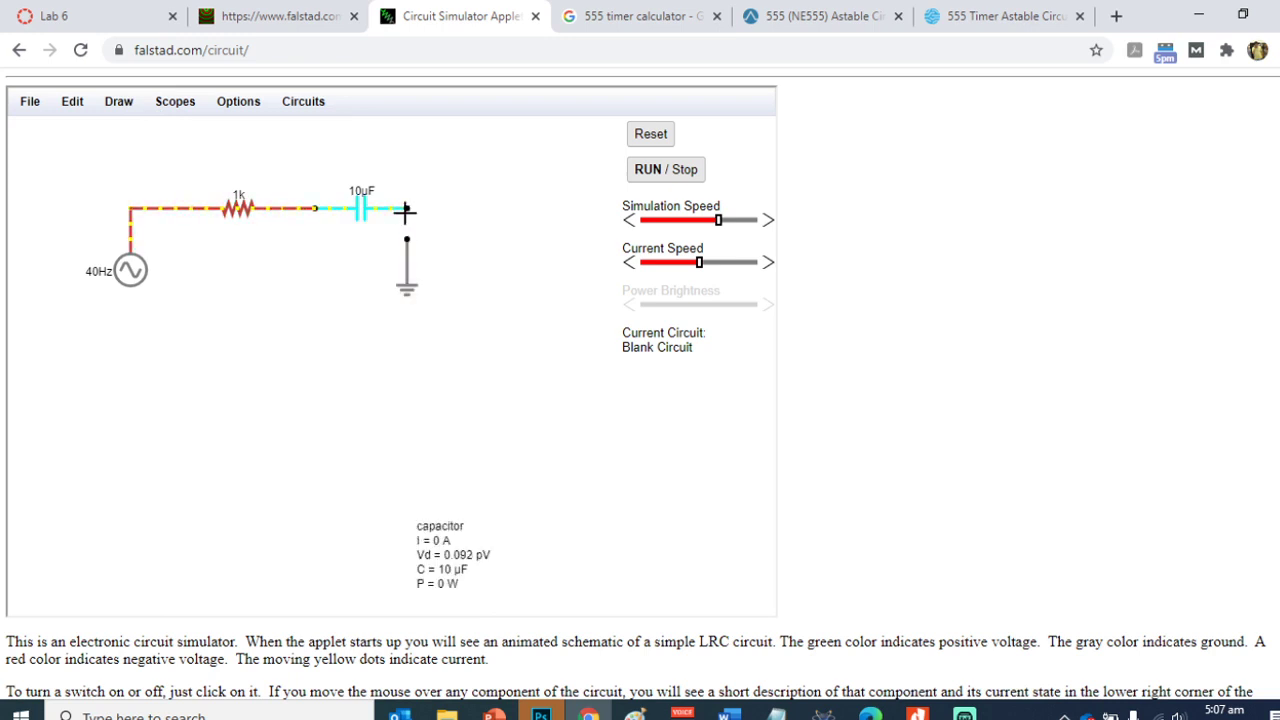
pyautogui.moveTo(406, 209); pyautogui.dragTo(407, 236)
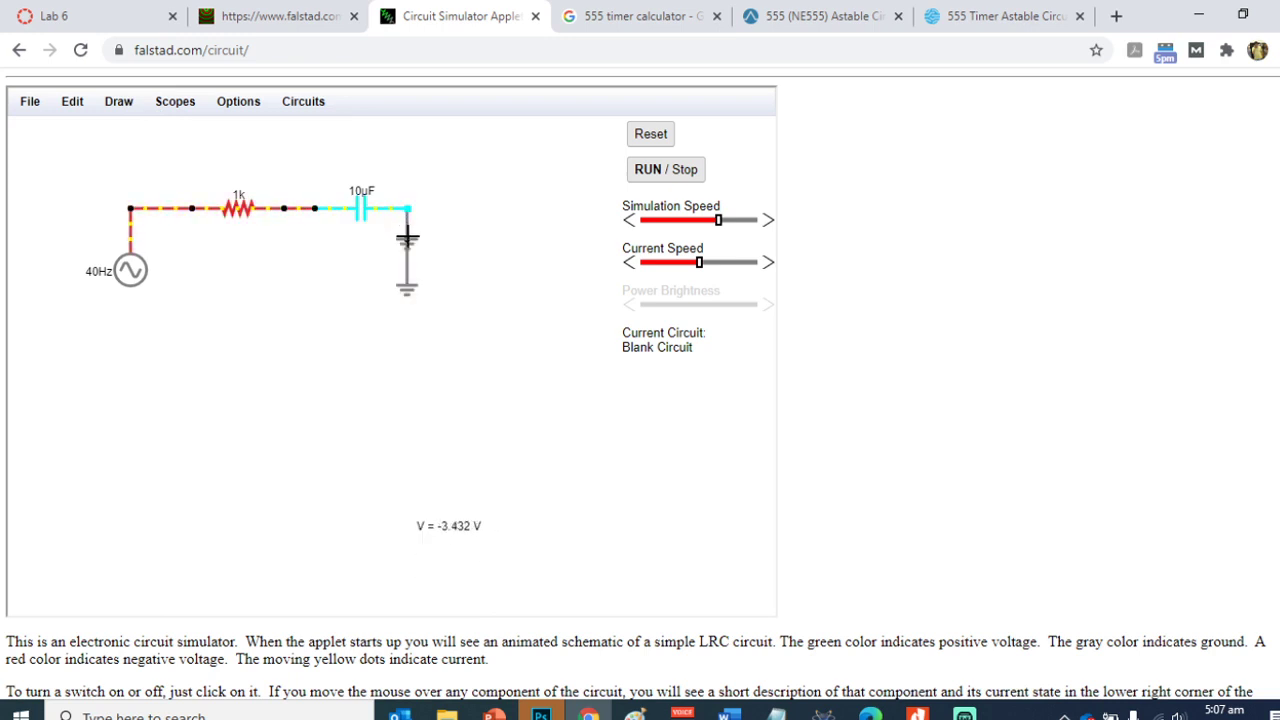
pyautogui.hotkey('ctrl', 'z')
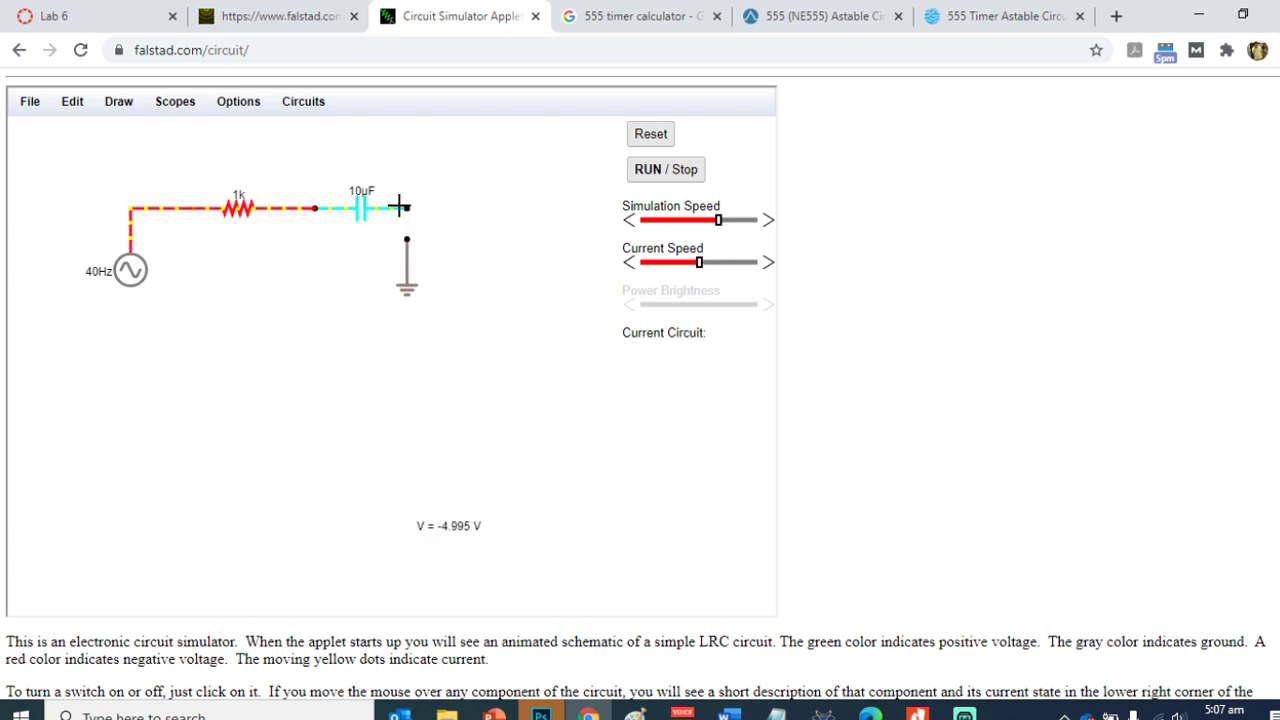
pyautogui.moveTo(405, 208); pyautogui.dragTo(406, 240)
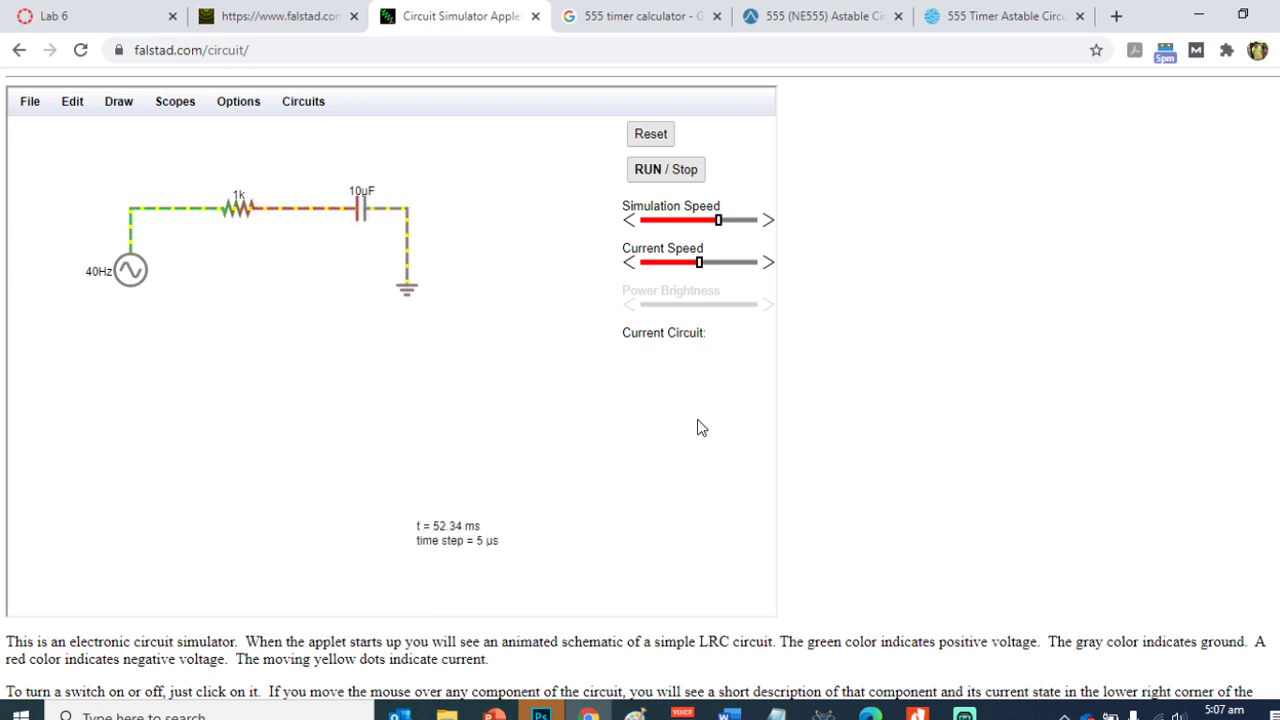
# Review the A/C source's parameters and waveform choices, keeping the waveform set to A/C.
pyautogui.doubleClick(125, 271)
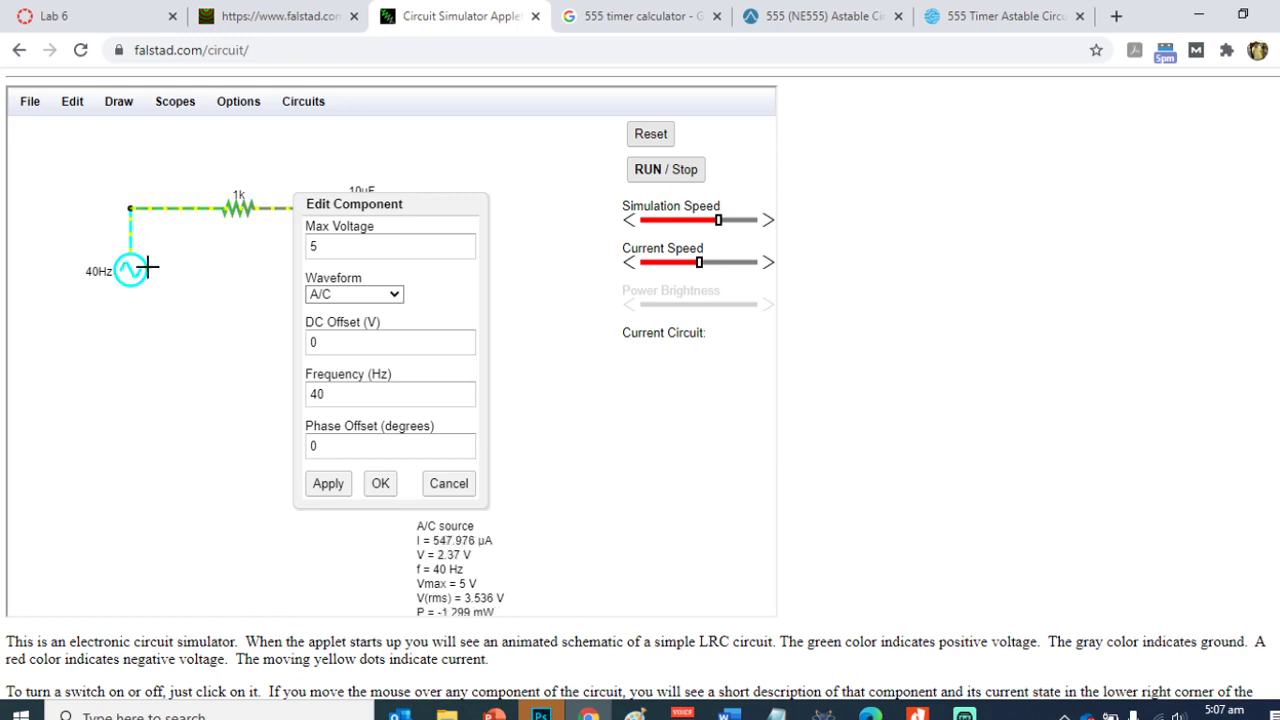
pyautogui.click(350, 294)
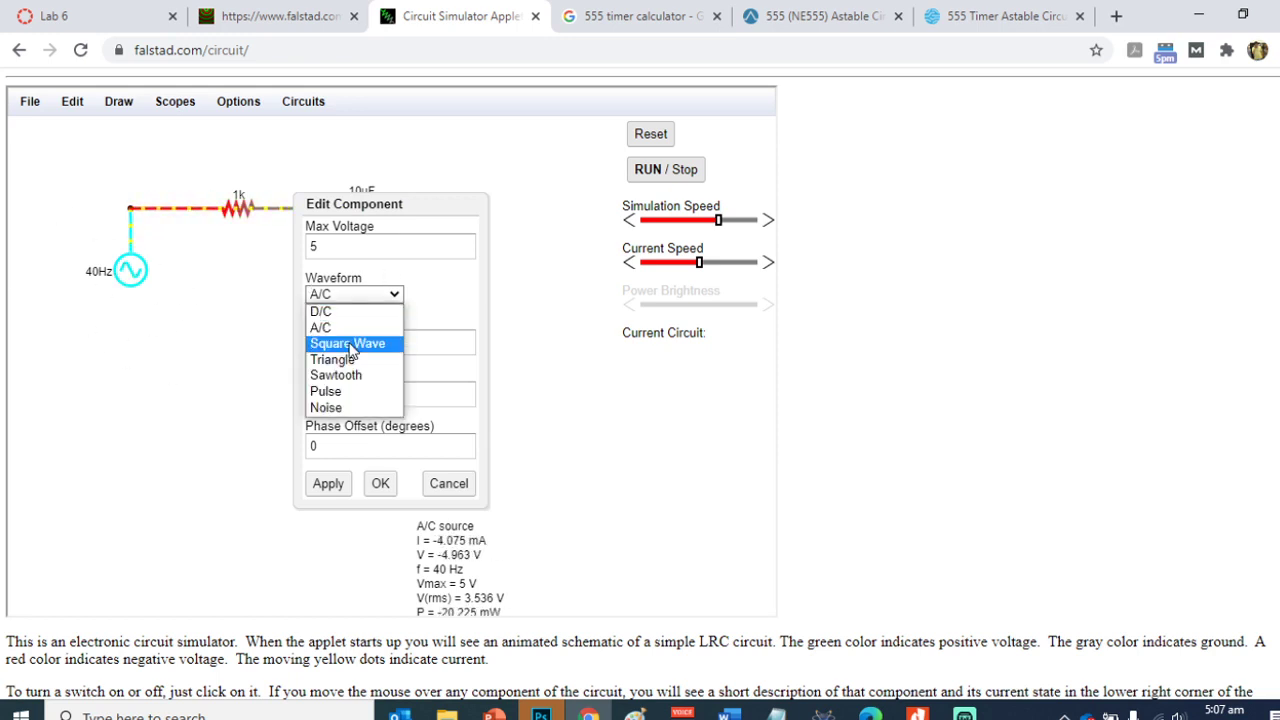
pyautogui.click(351, 333)
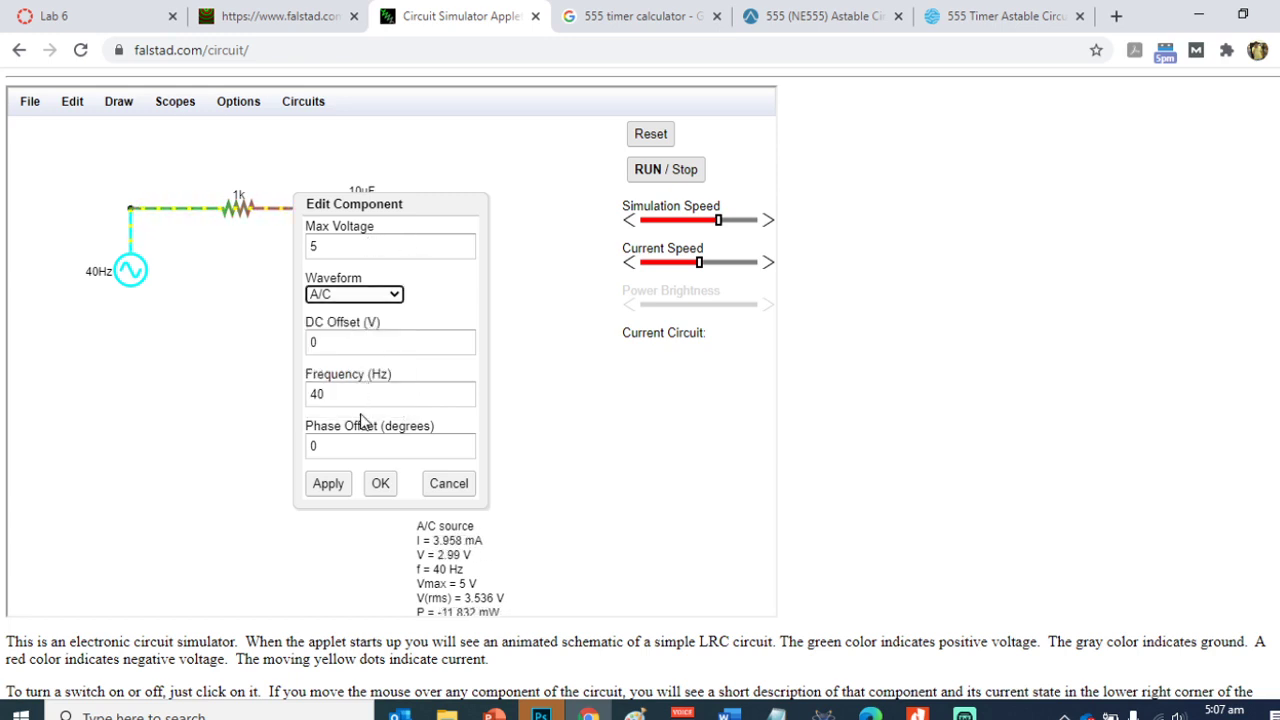
pyautogui.click(381, 484)
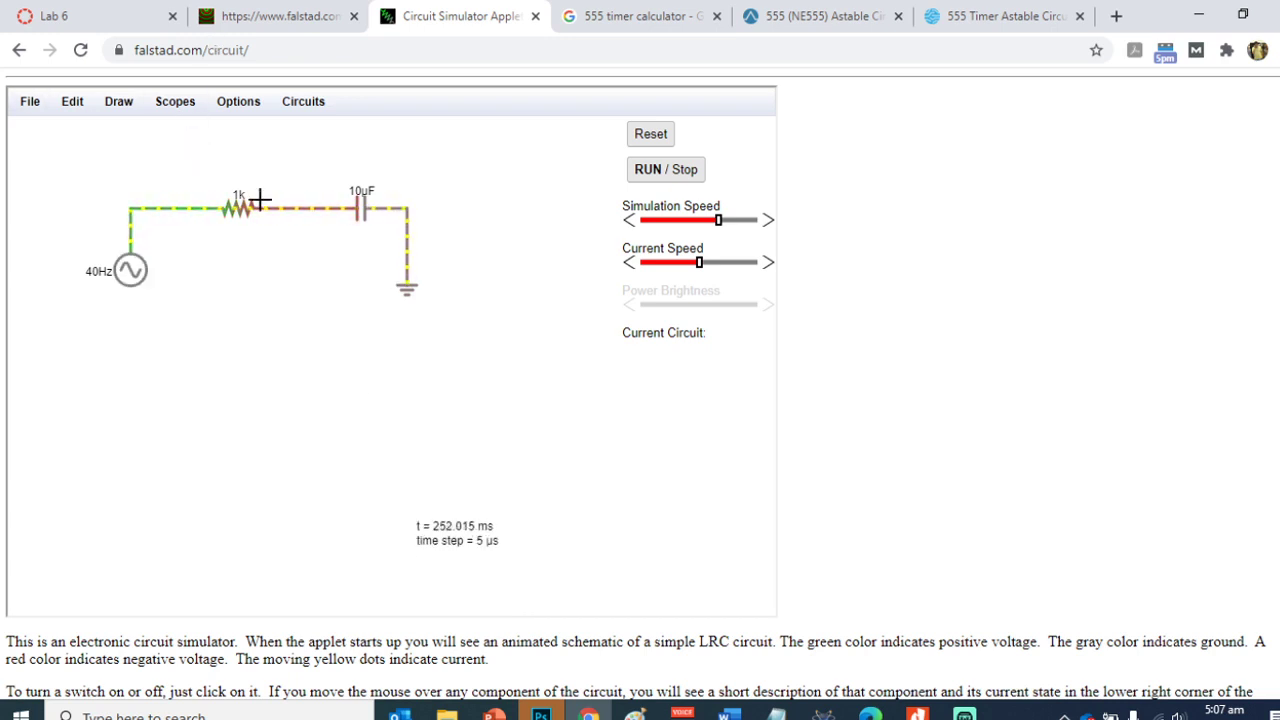
# Show the capacitor and the resistor each in its own new scope.
pyautogui.rightClick(359, 207)
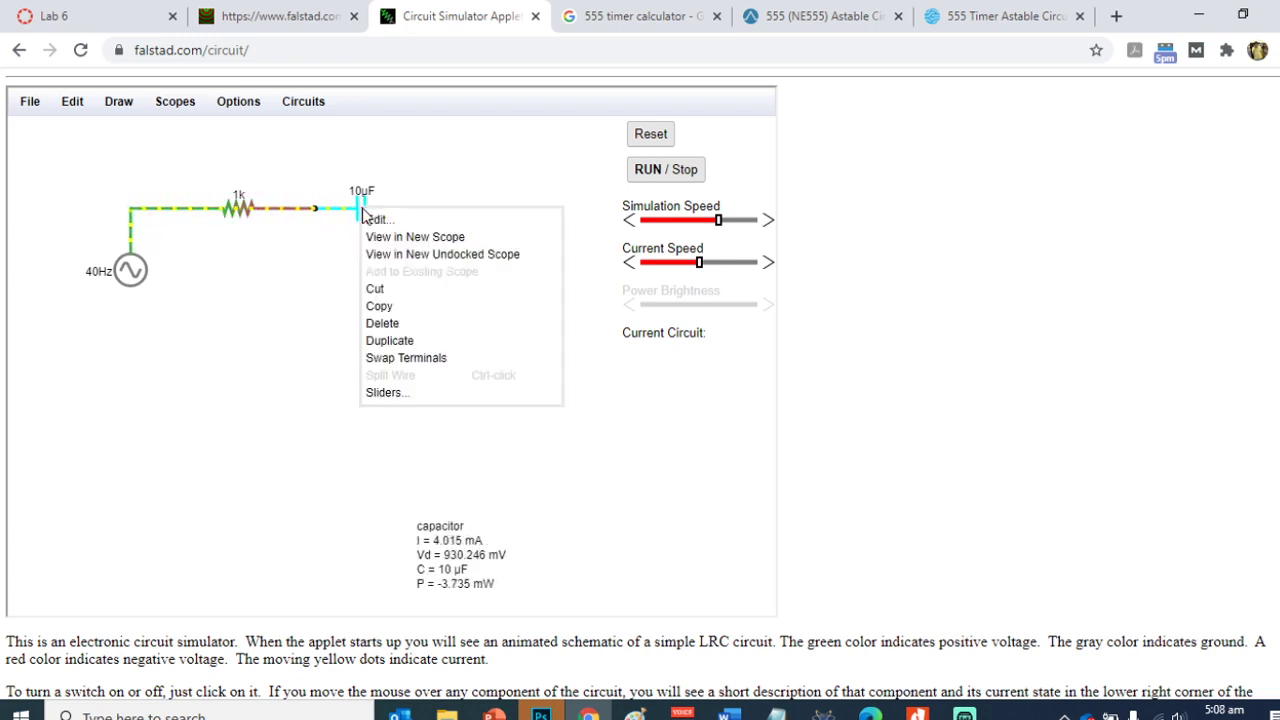
pyautogui.click(414, 237)
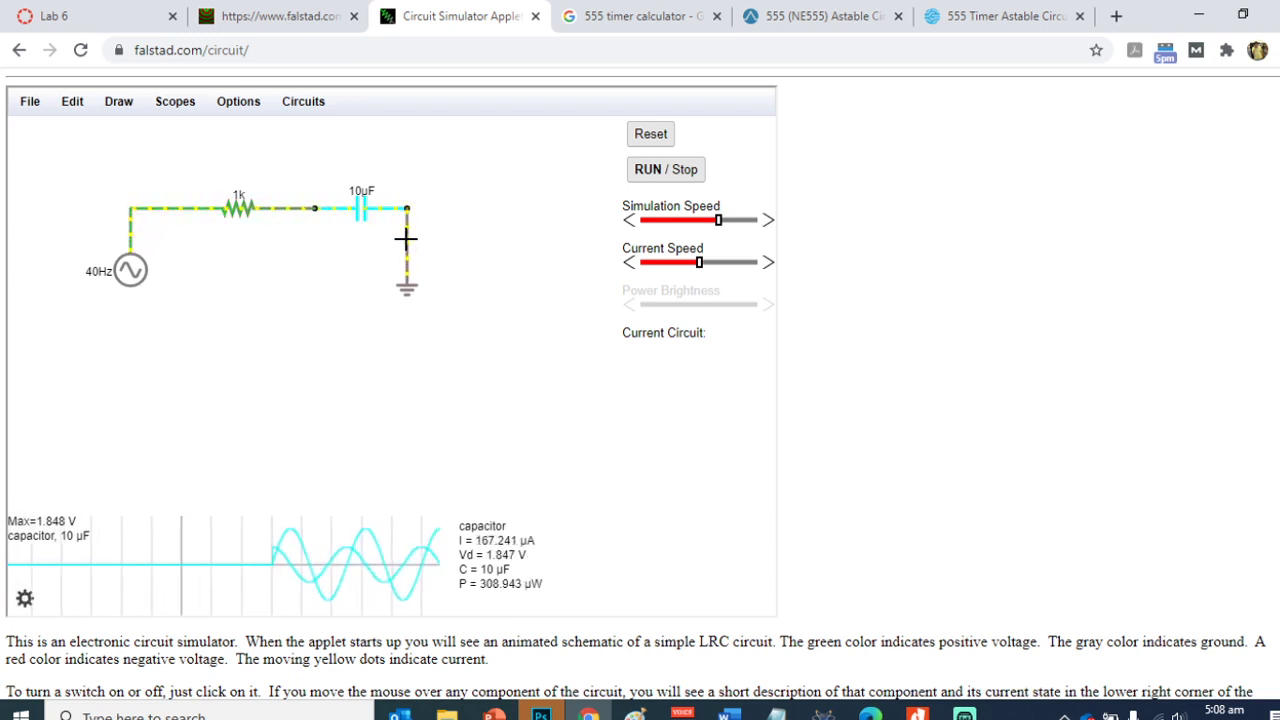
pyautogui.rightClick(241, 210)
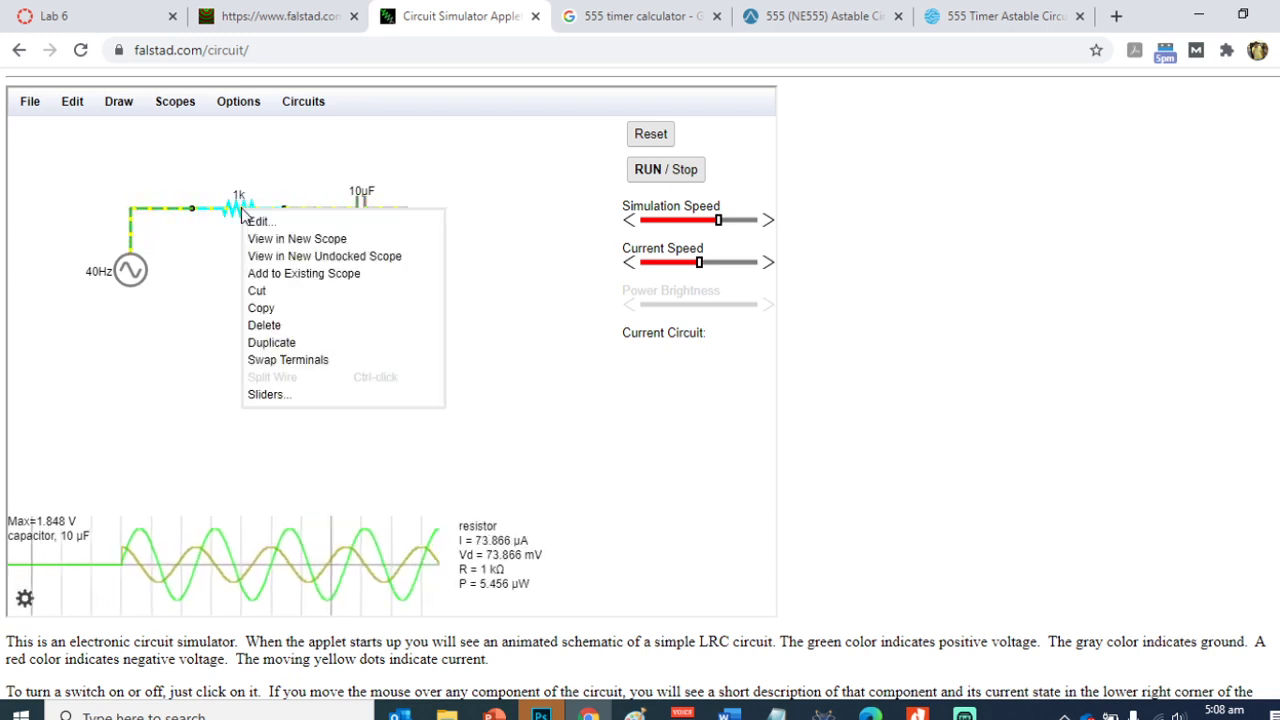
pyautogui.click(332, 241)
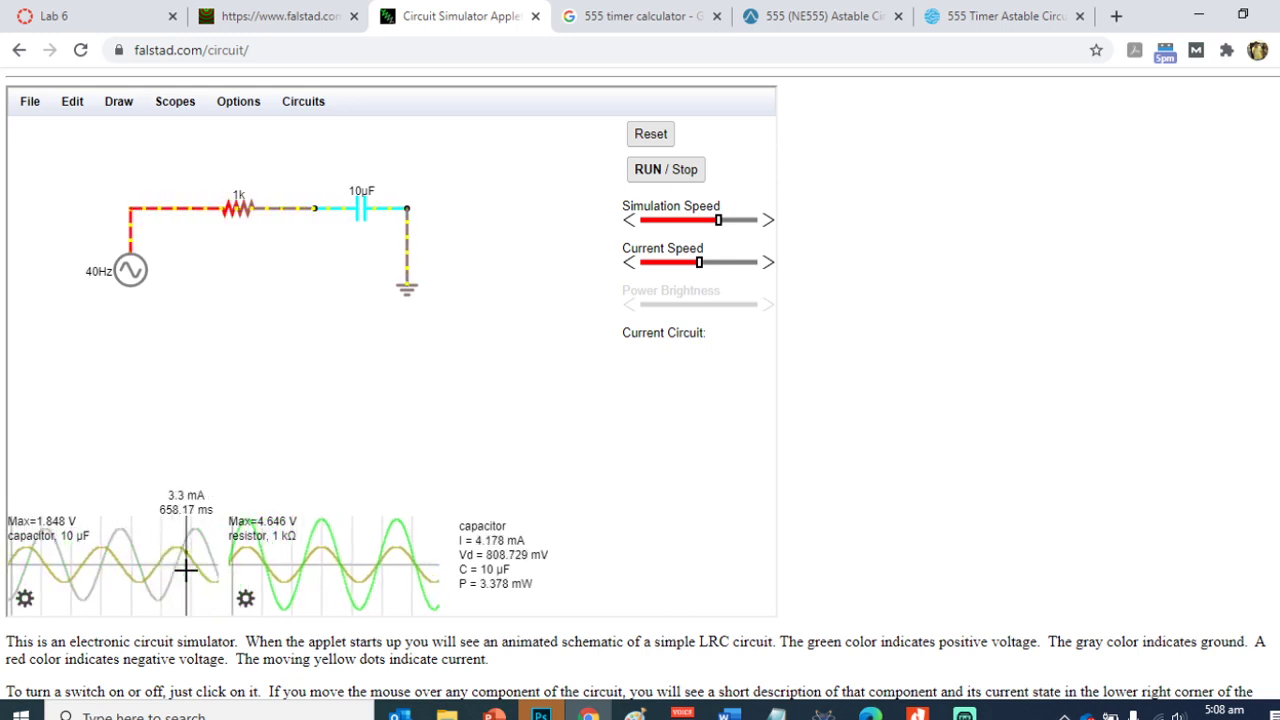
# Turn on the spectrum plot in the resistor's scope properties, alongside its voltage and current.
pyautogui.rightClick(270, 575)
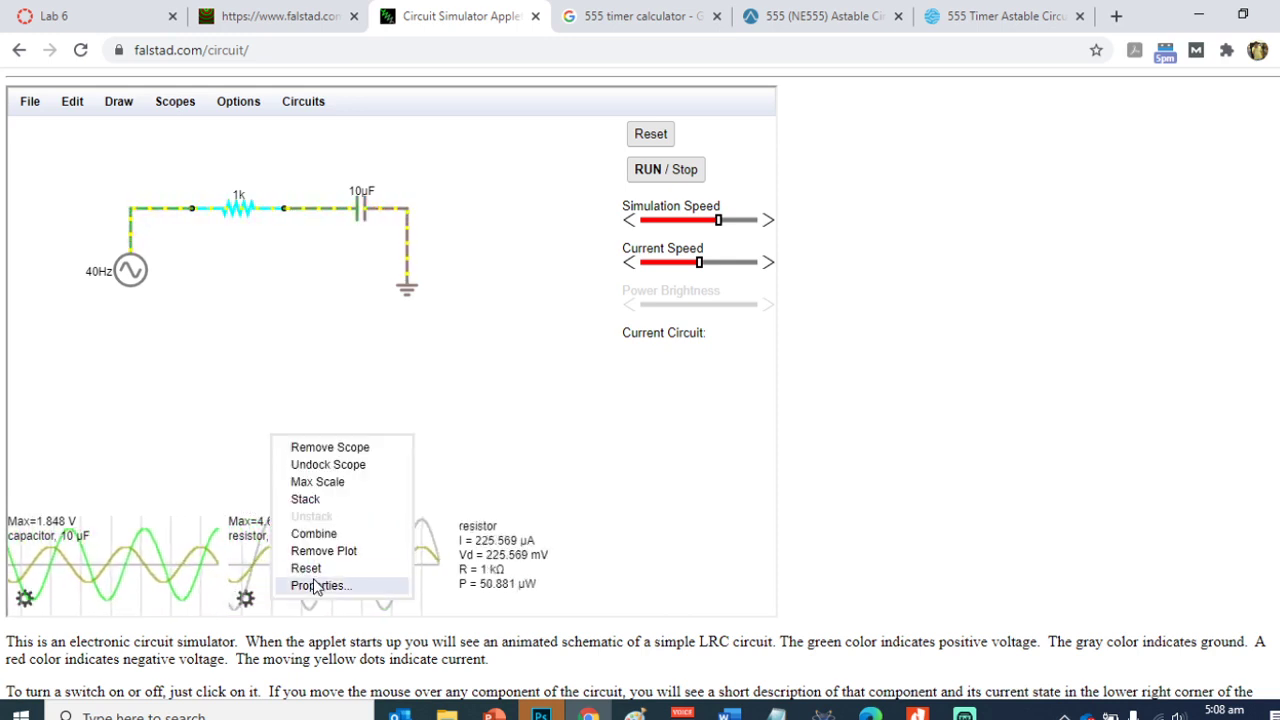
pyautogui.click(316, 585)
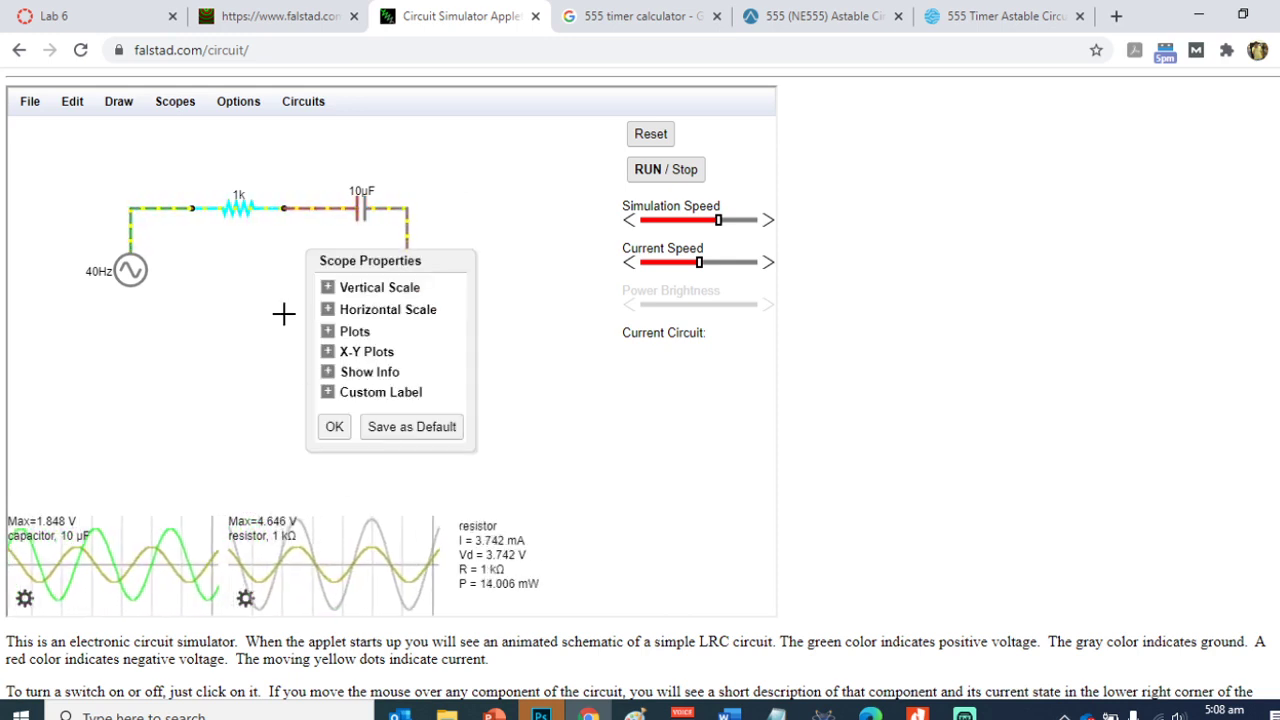
pyautogui.moveTo(401, 257); pyautogui.dragTo(238, 135)
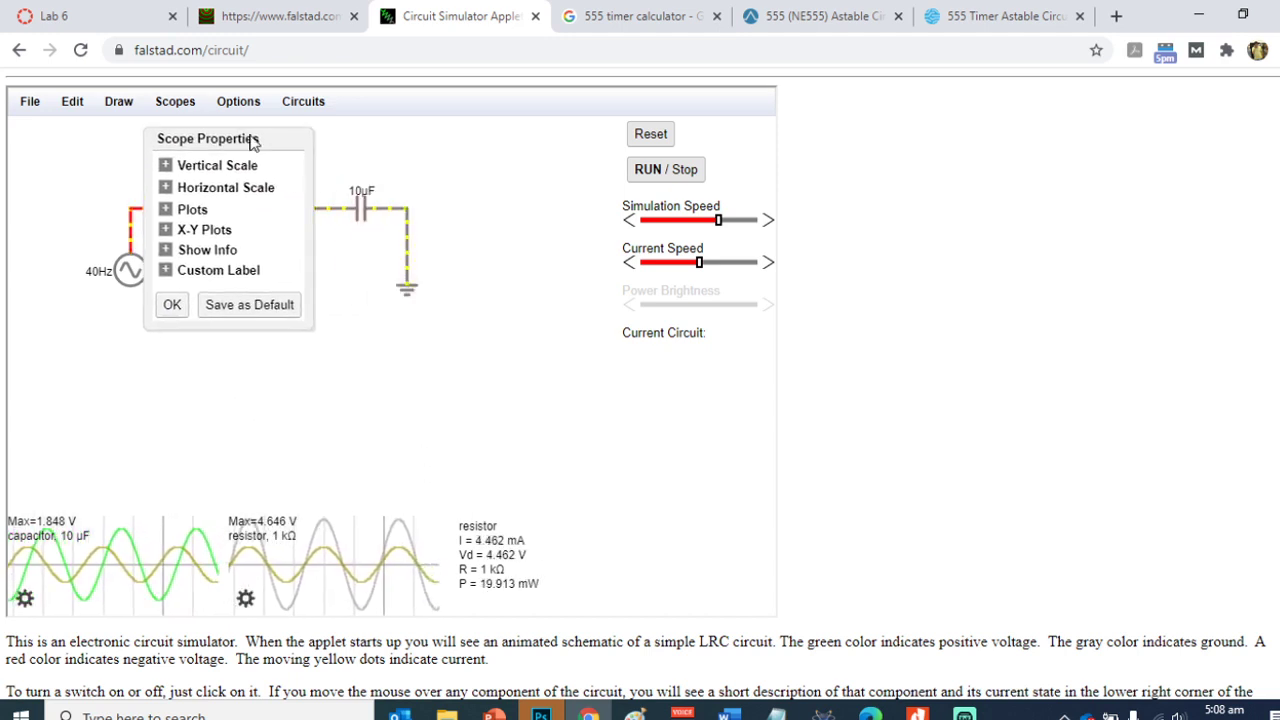
pyautogui.click(166, 231)
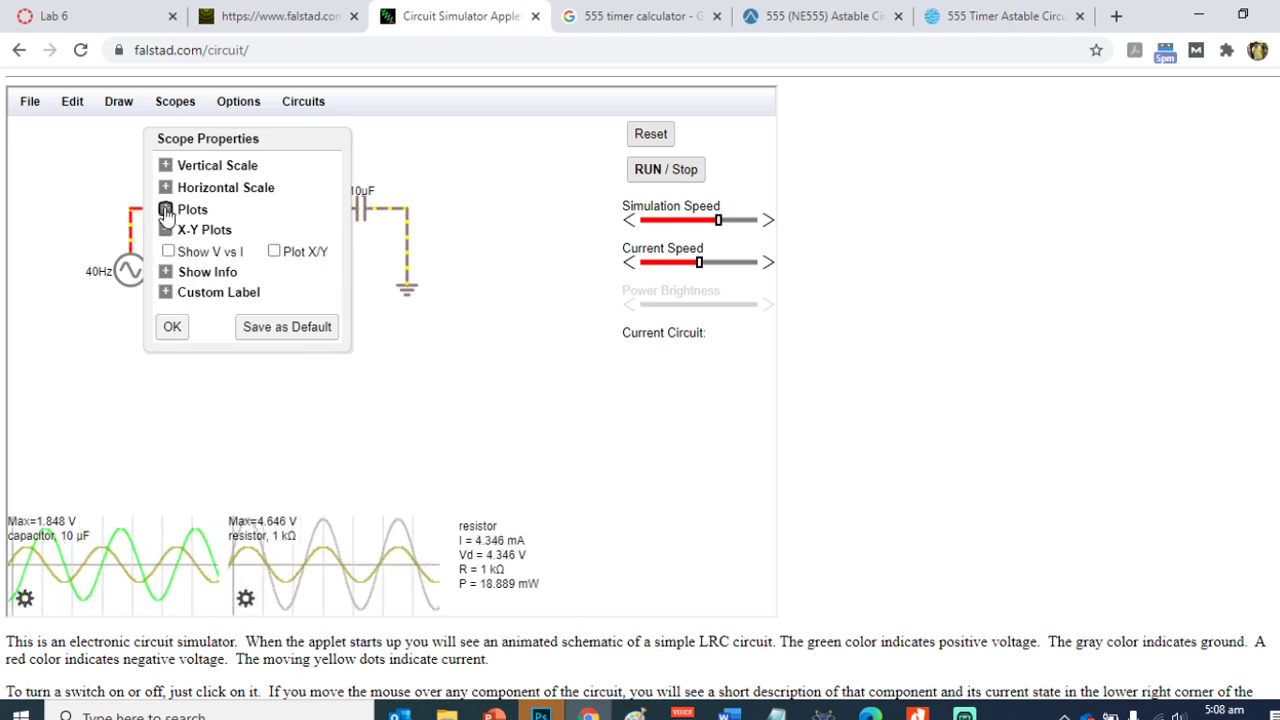
pyautogui.click(200, 209)
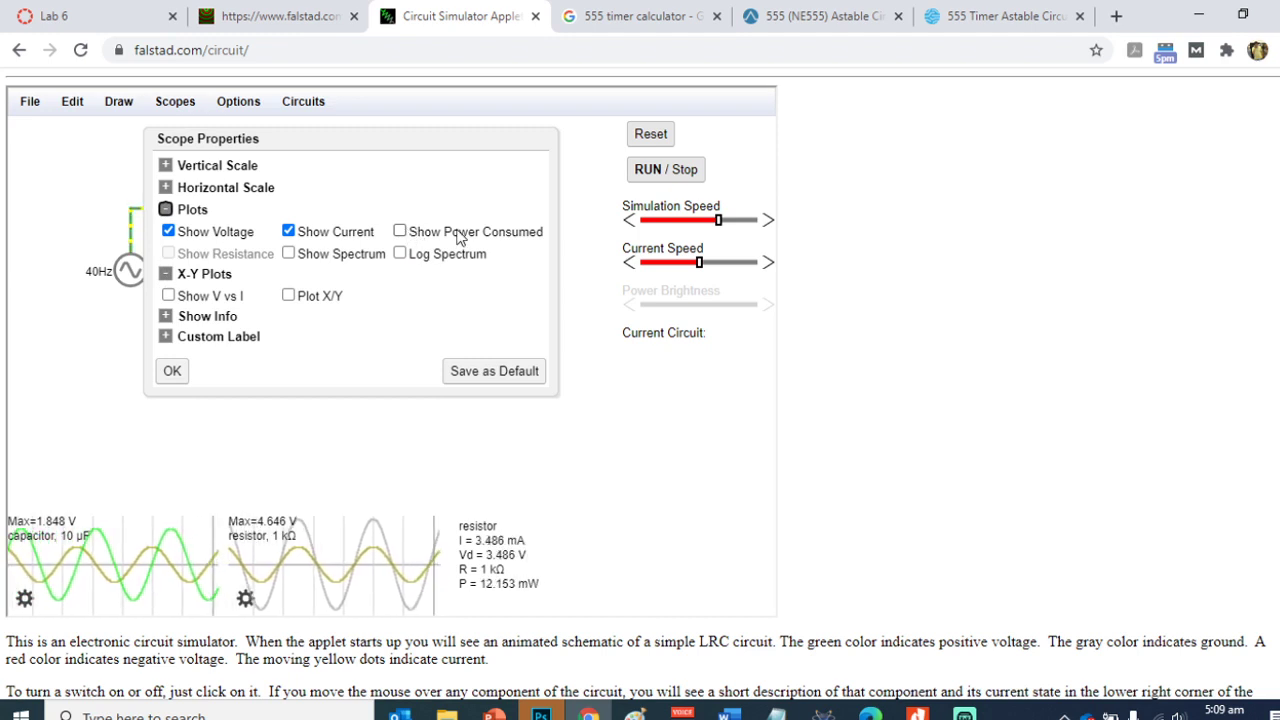
pyautogui.click(288, 254)
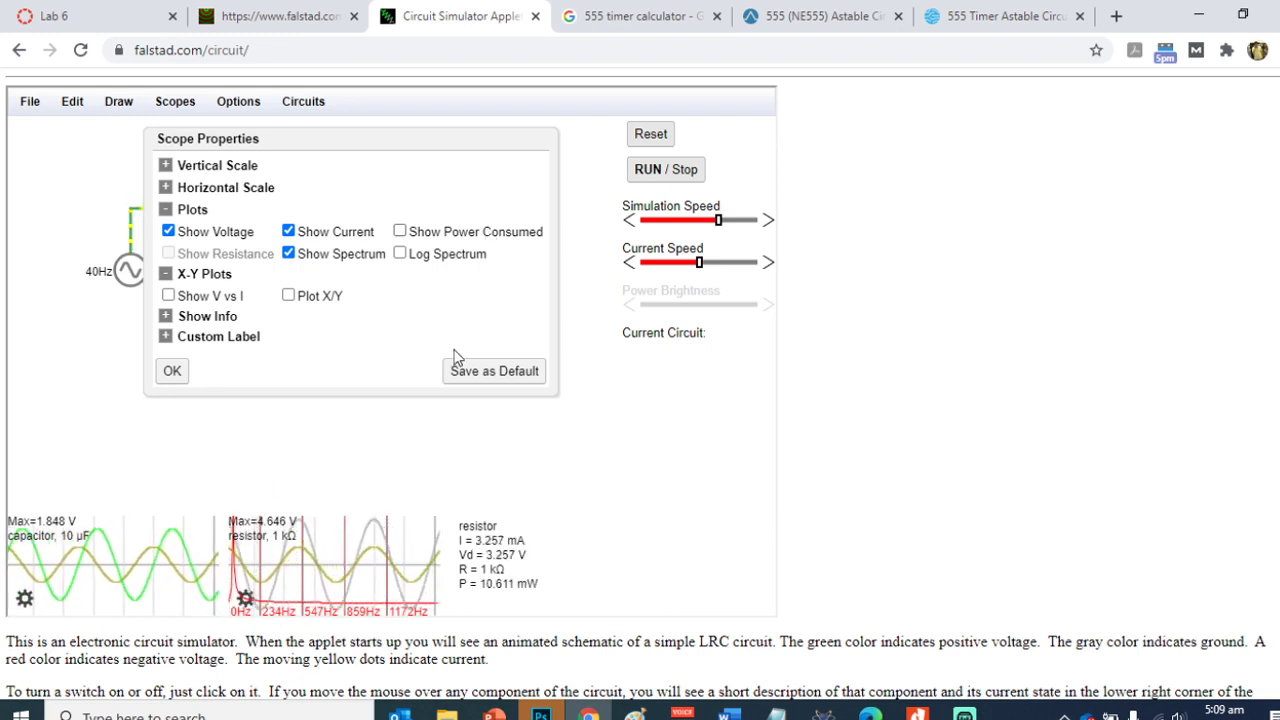
pyautogui.click(176, 374)
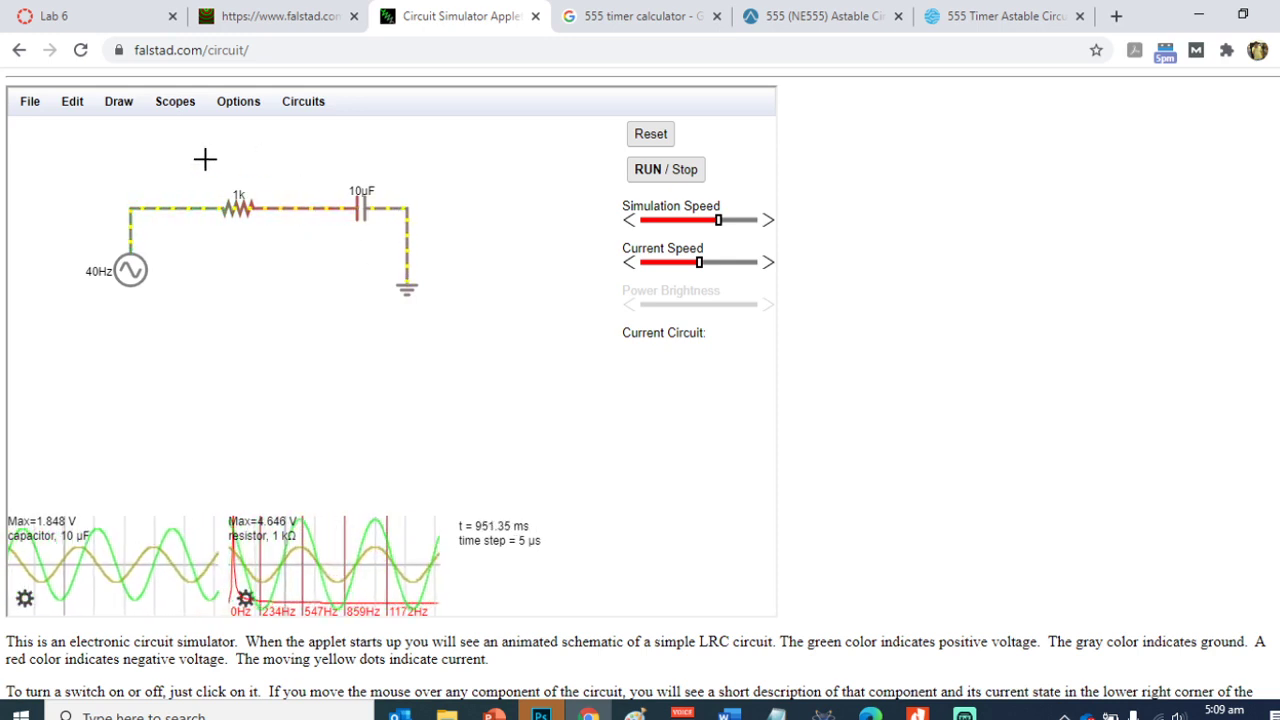
# View the option for saving the circuit as a local text file, then close it.
pyautogui.click(27, 101)
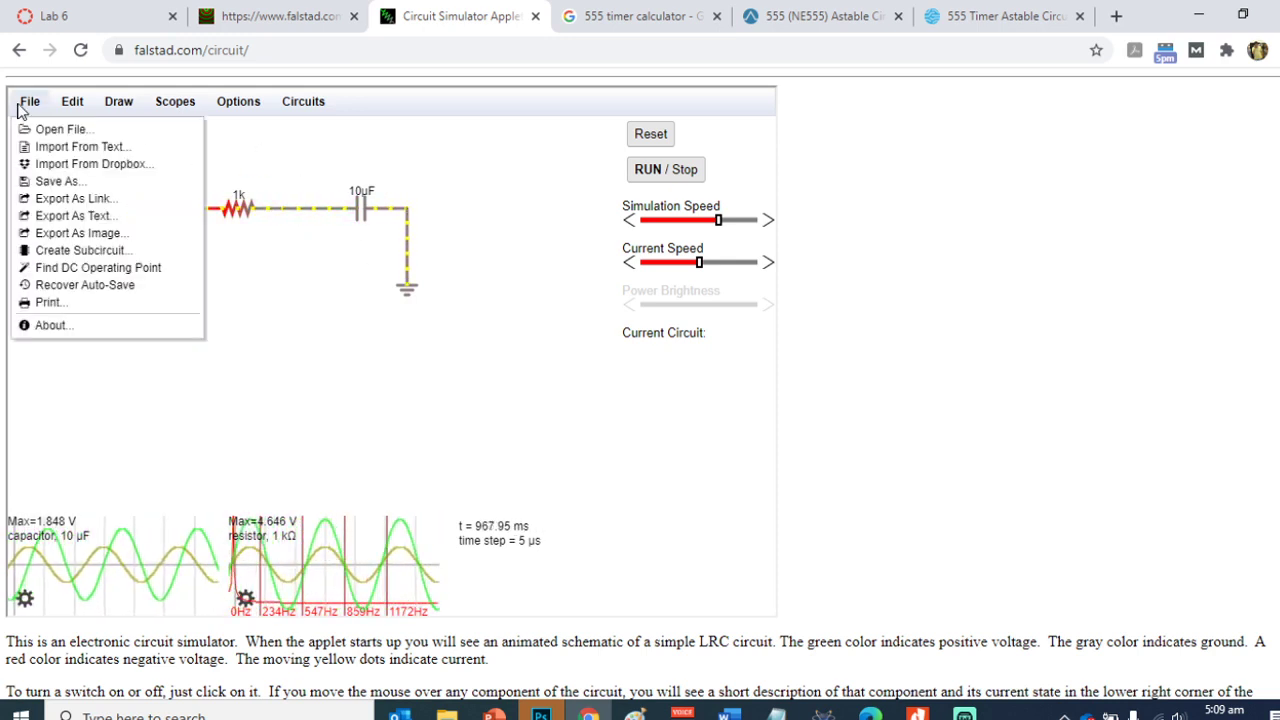
pyautogui.click(62, 189)
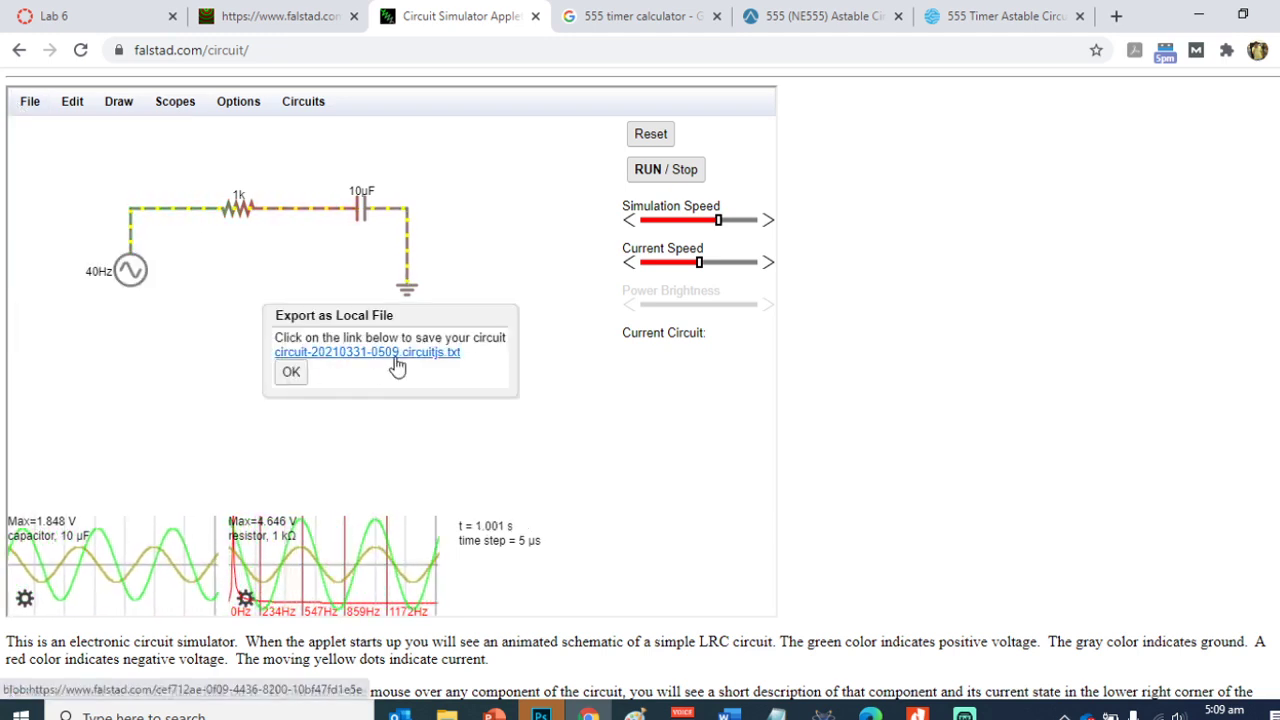
pyautogui.click(291, 372)
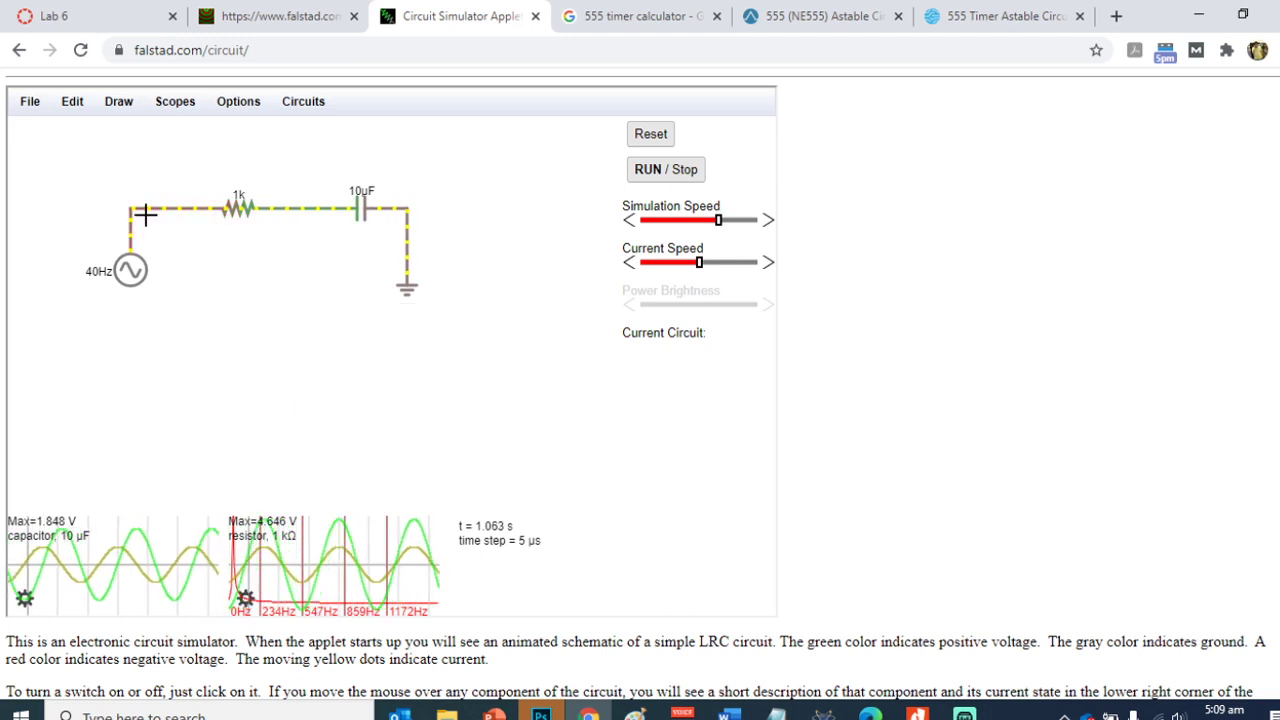
pyautogui.click(30, 104)
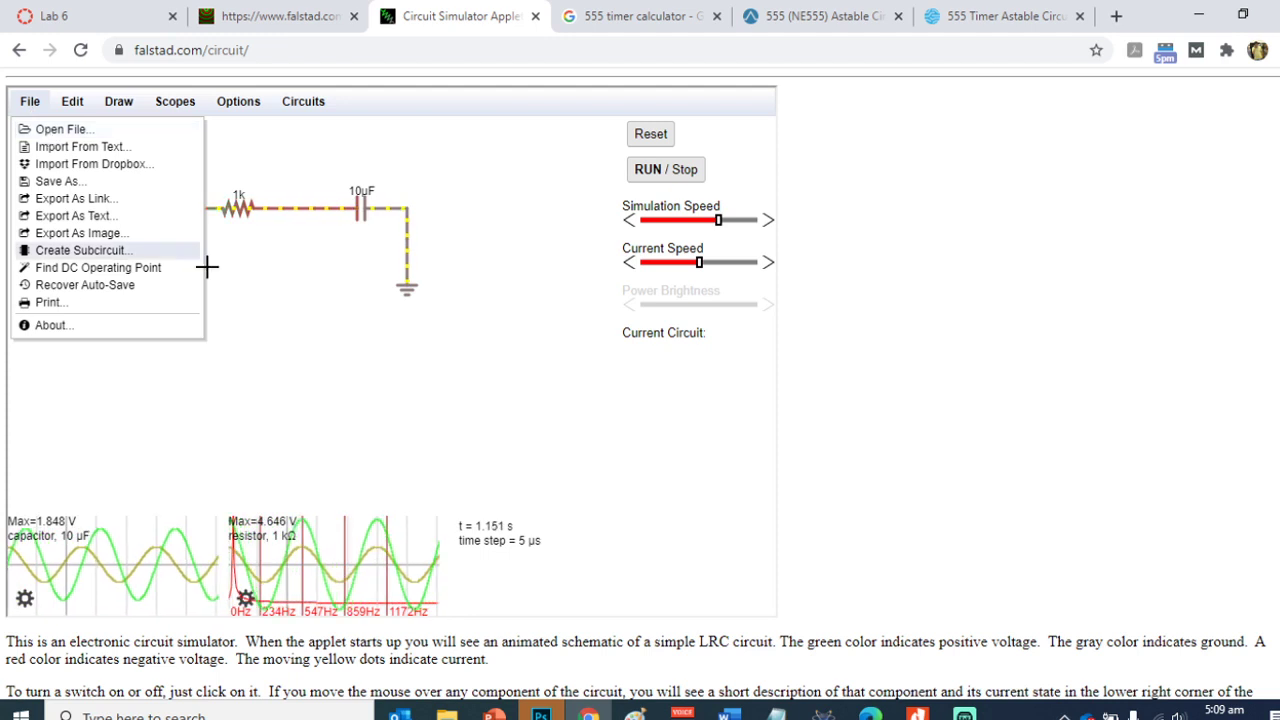
pyautogui.click(319, 338)
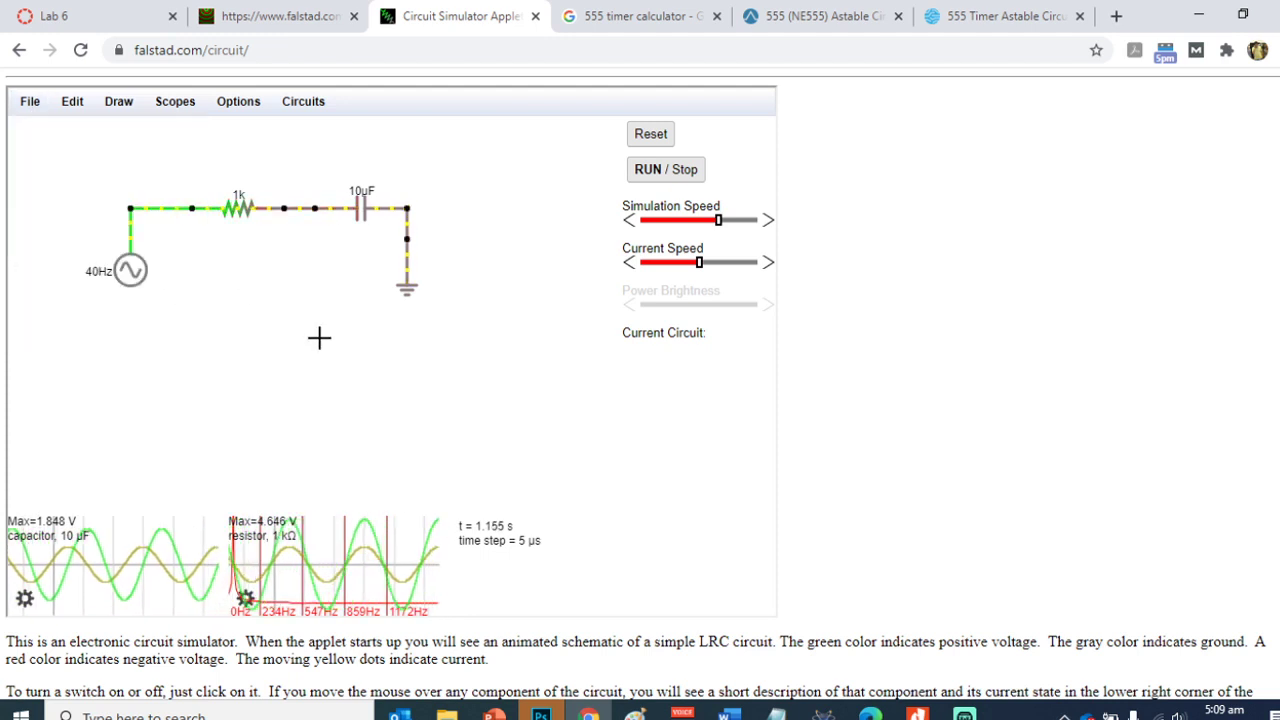
pyautogui.click(119, 103)
pyautogui.moveTo(259, 276)
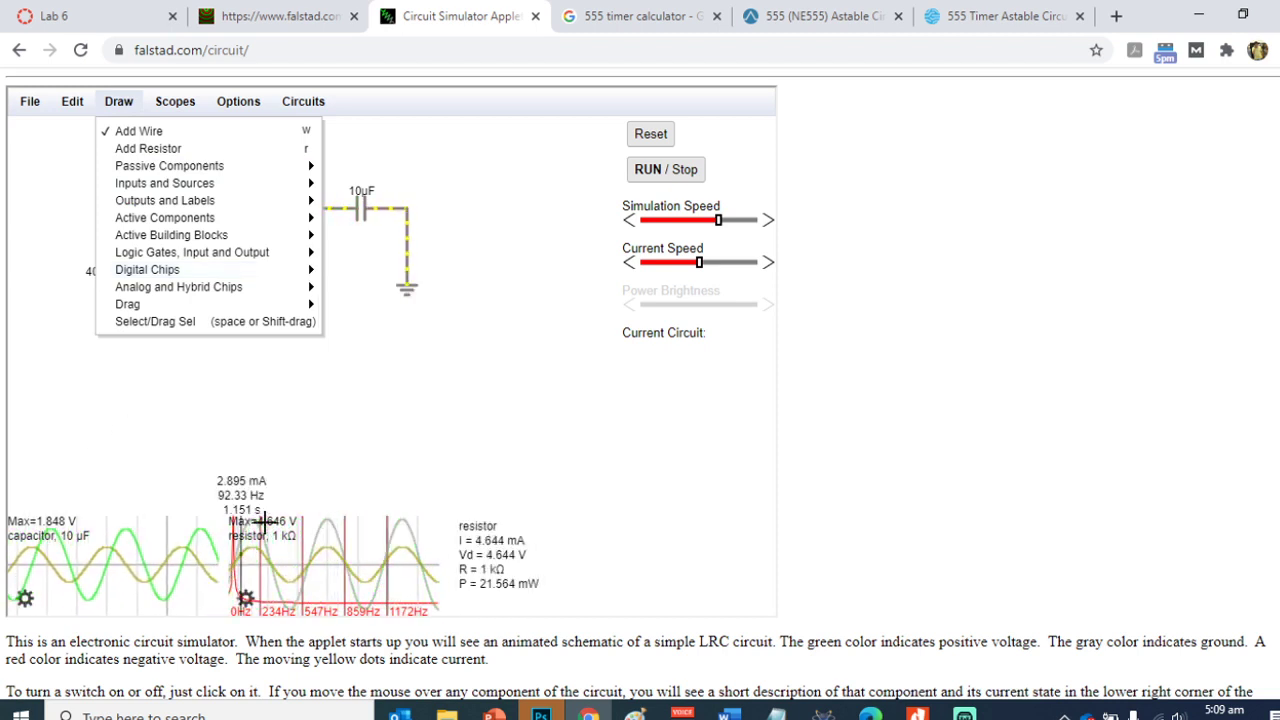
pyautogui.click(617, 480)
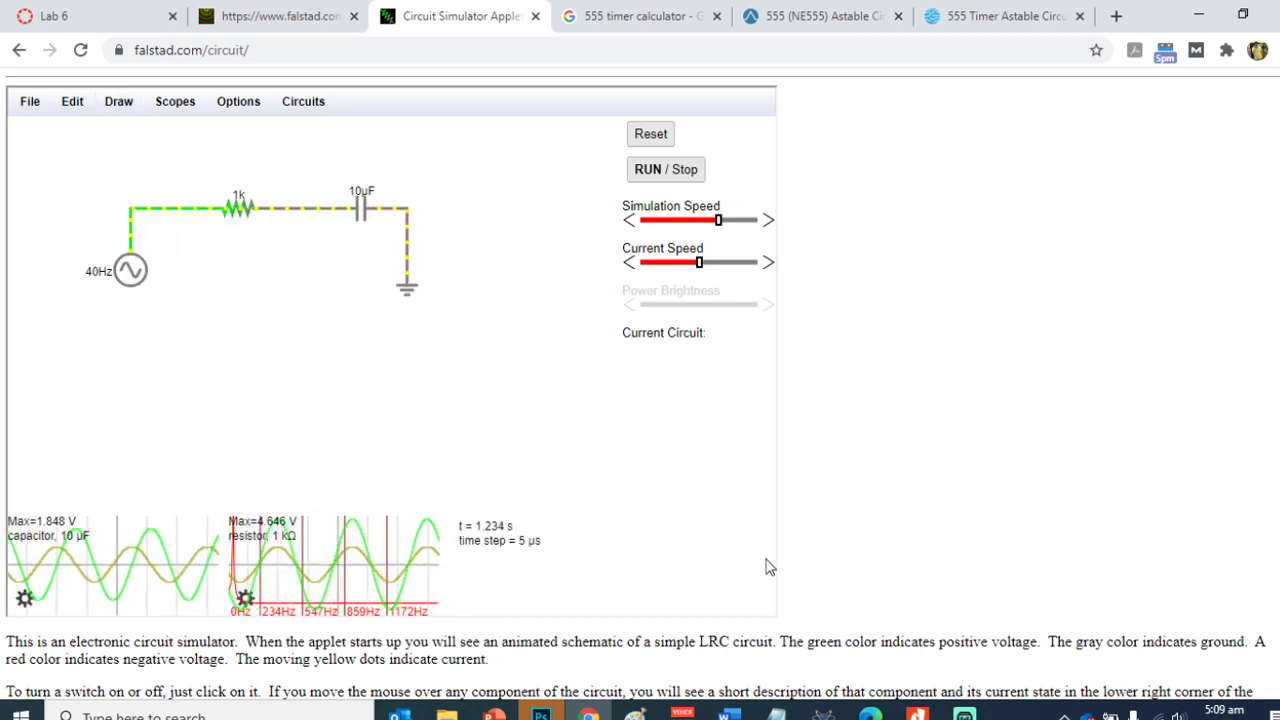